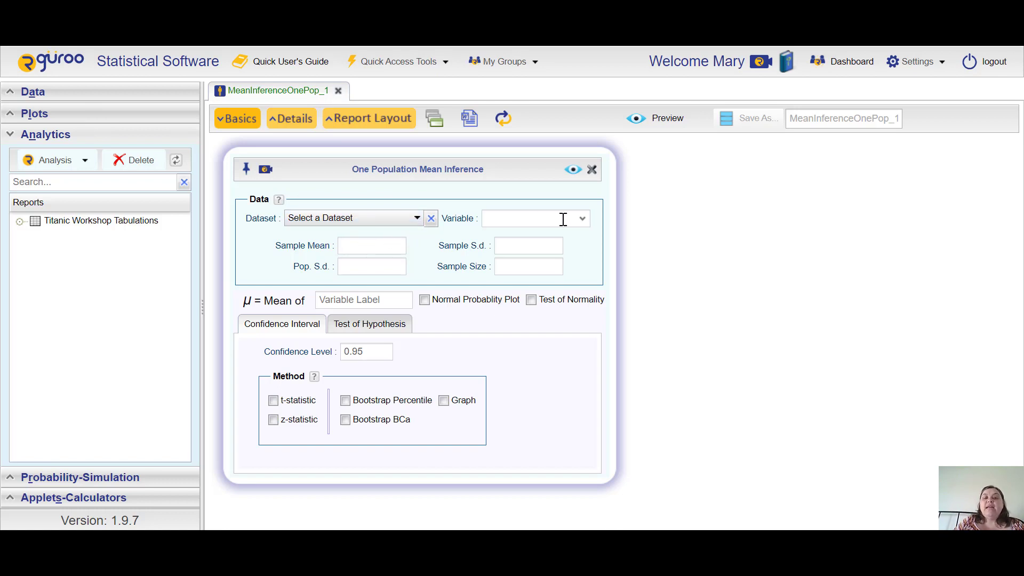
# Step: Set the sample mean to 21.5 in the One Population Mean Inference dialog
pyautogui.click(375, 246)
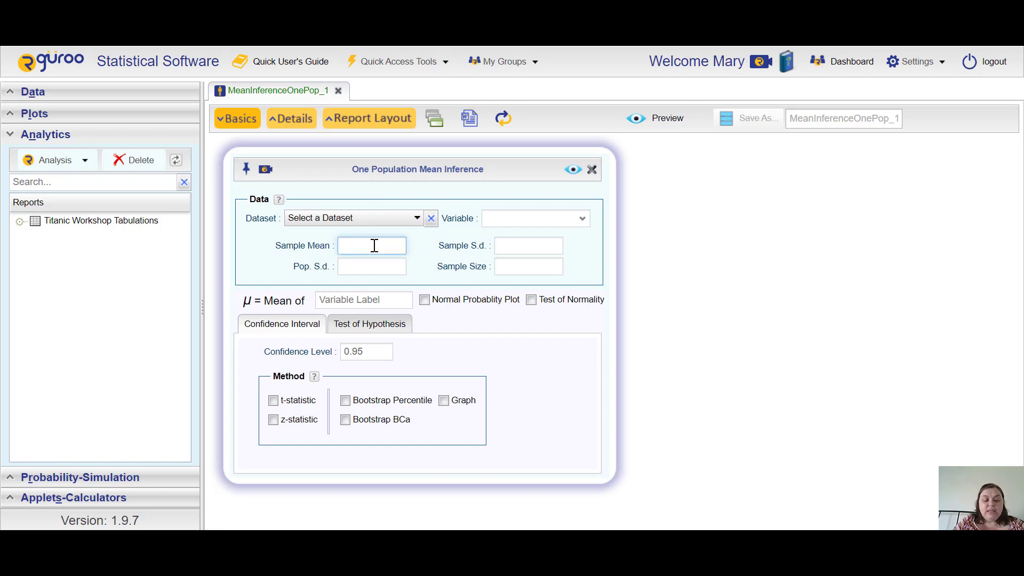
pyautogui.write('21.f5')
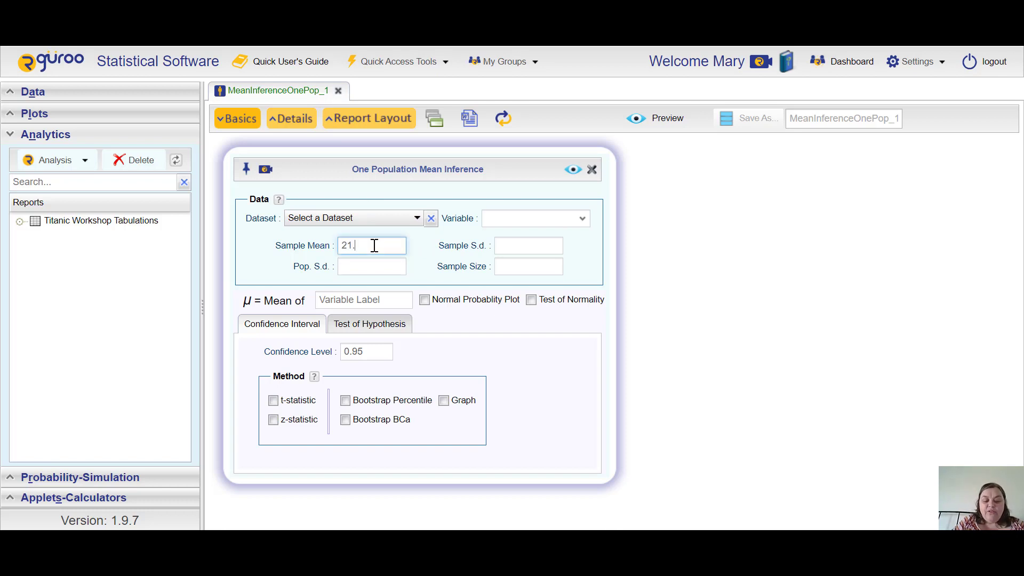
pyautogui.press('BackSpace')
pyautogui.press('BackSpace')
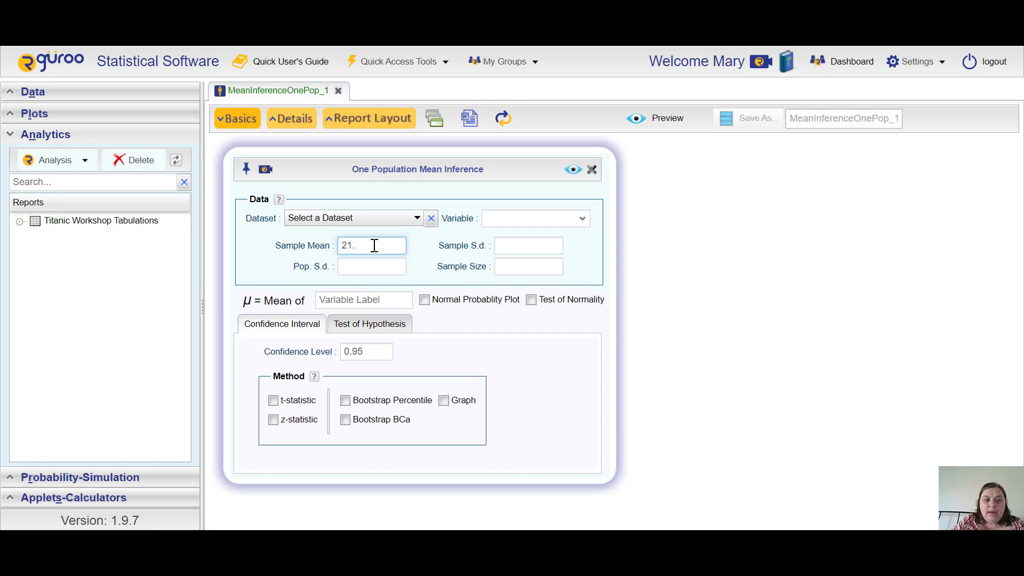
pyautogui.write('5')
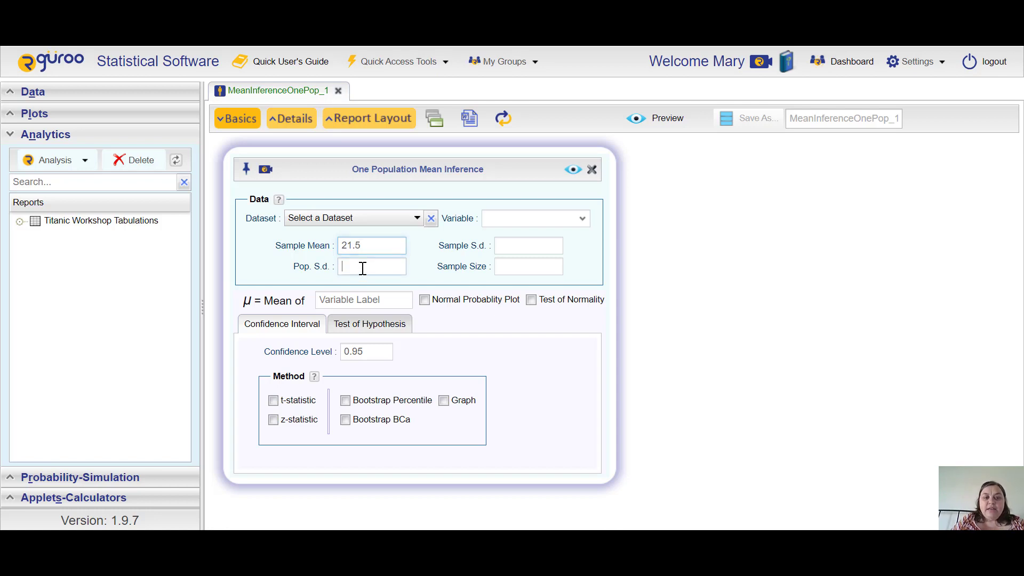
# Step: Set the population standard deviation to 8 and the sample size to 100
pyautogui.click(361, 268)
pyautogui.write('8')
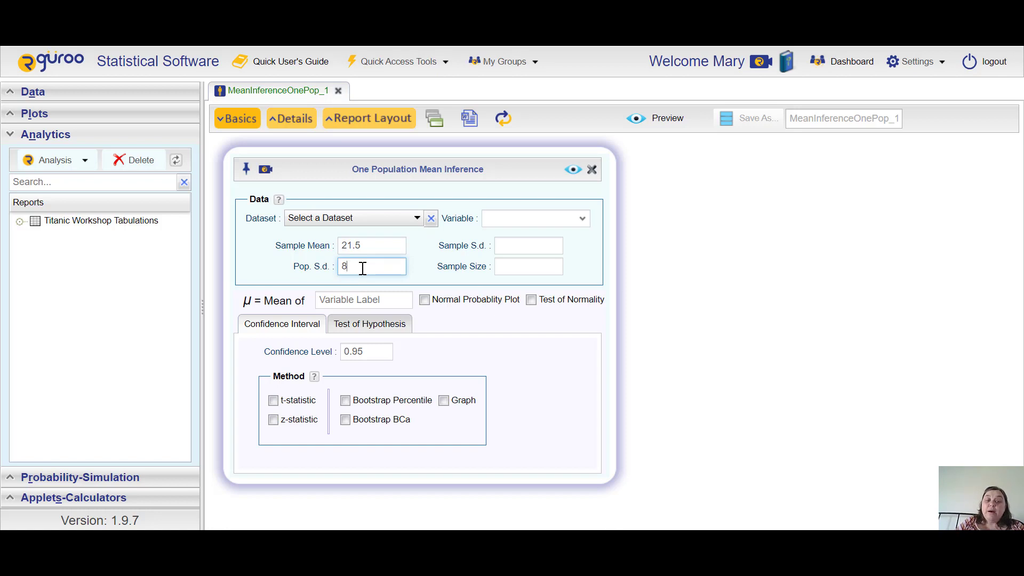
pyautogui.press('Tab')
pyautogui.write('100')
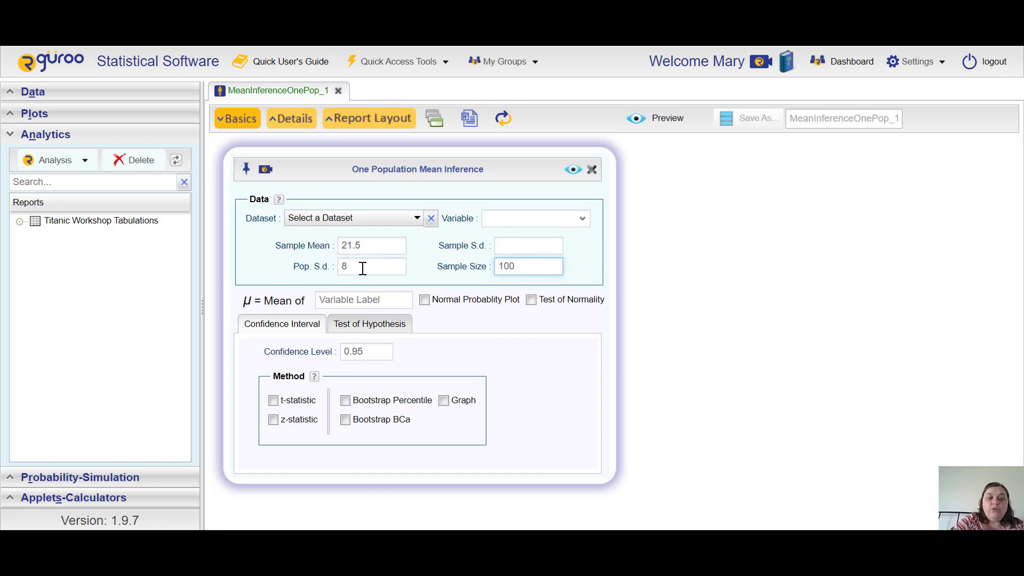
pyautogui.press('Tab')
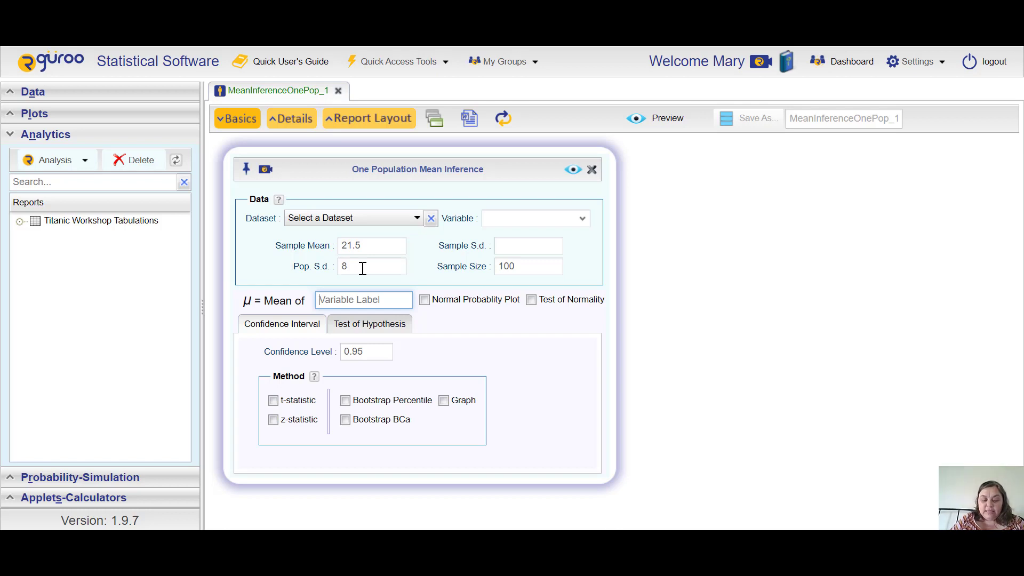
# Step: Label the mean as Time of Facebook Visits and choose the z-statistic method for the confidence interval
pyautogui.write('Fas')
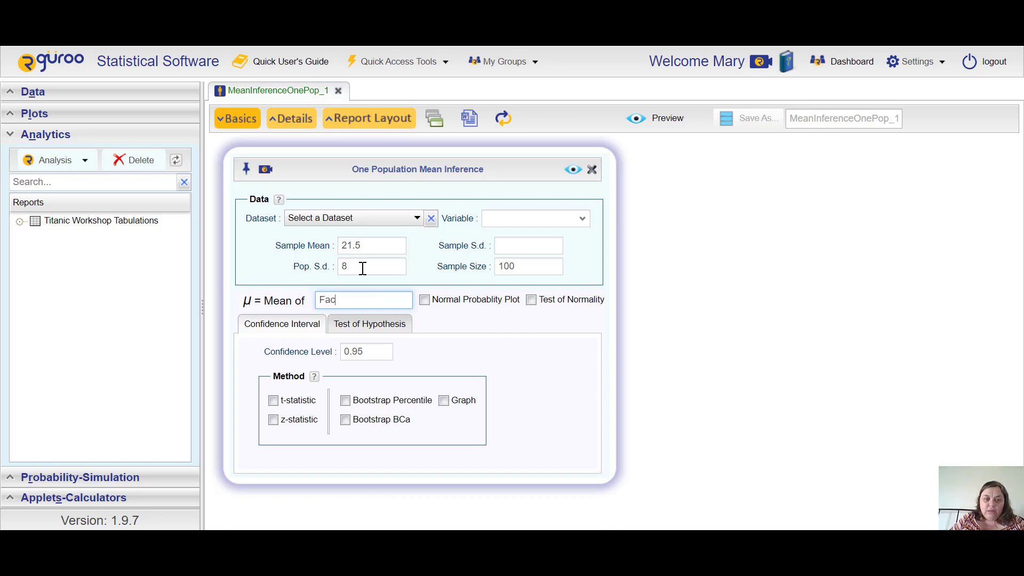
pyautogui.write('e')
pyautogui.press('BackSpace')
pyautogui.press('BackSpace')
pyautogui.press('BackSpace')
pyautogui.press('BackSpace')
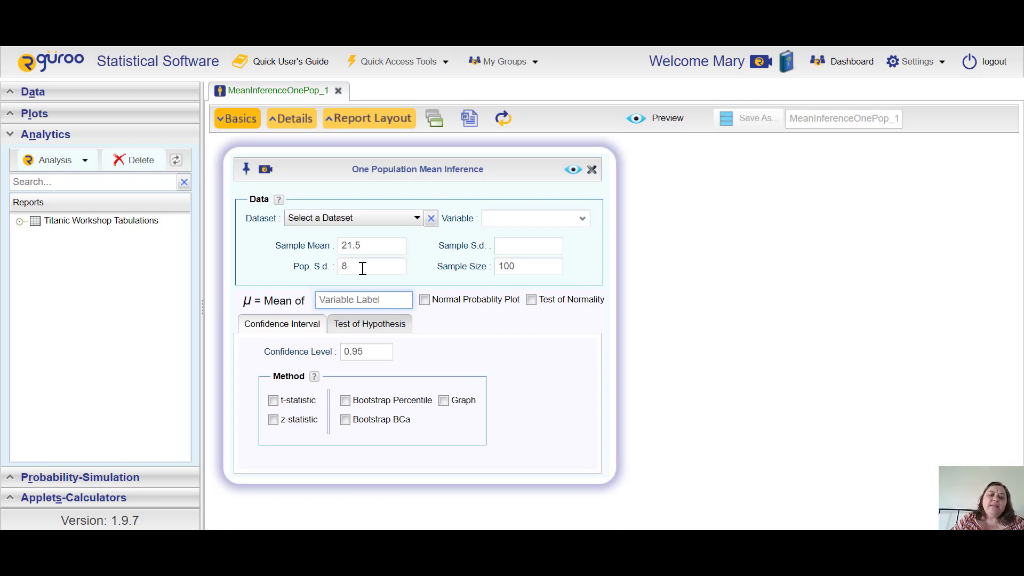
pyautogui.write('Time of Facebo')
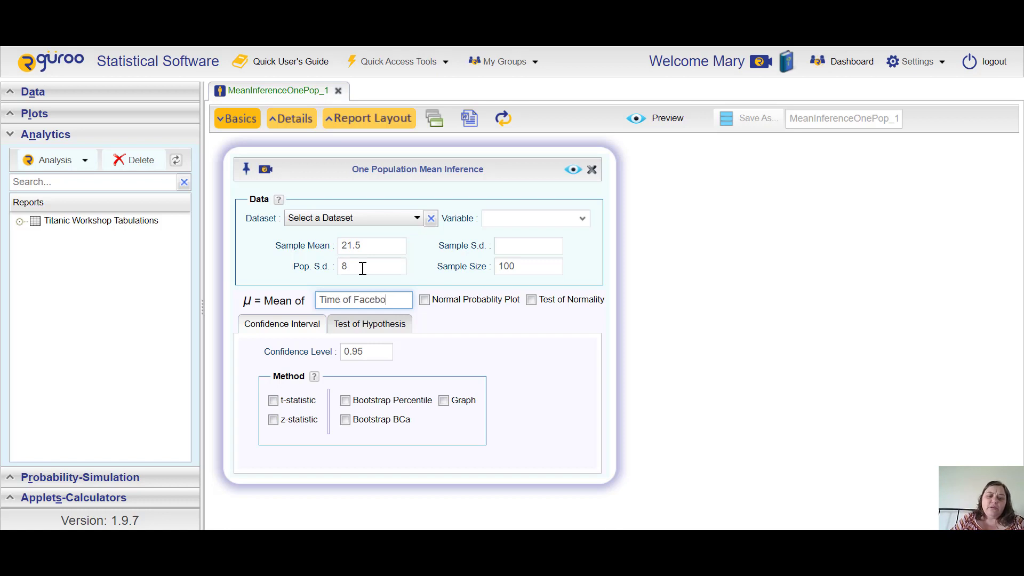
pyautogui.write('ok Visits')
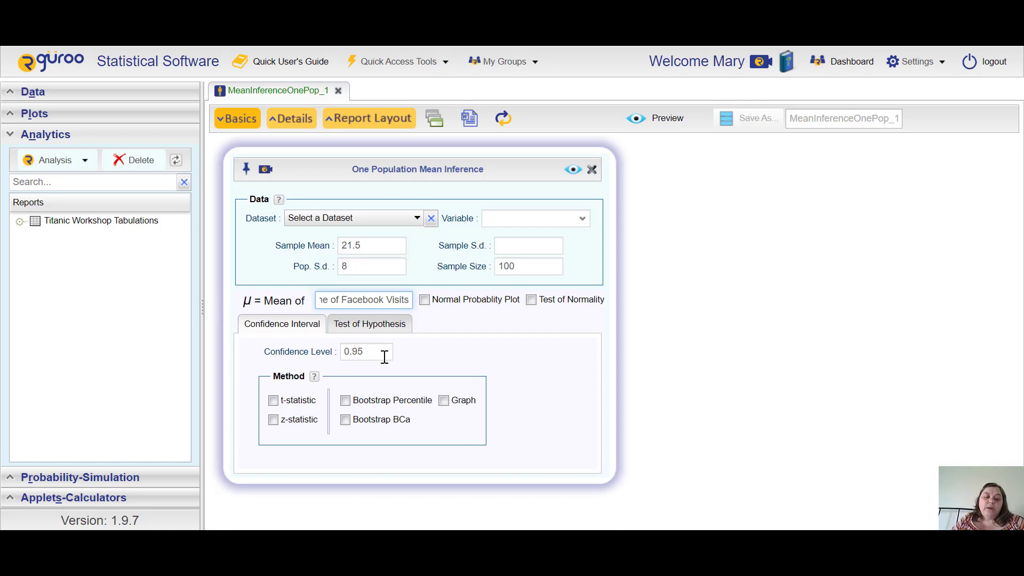
pyautogui.click(273, 419)
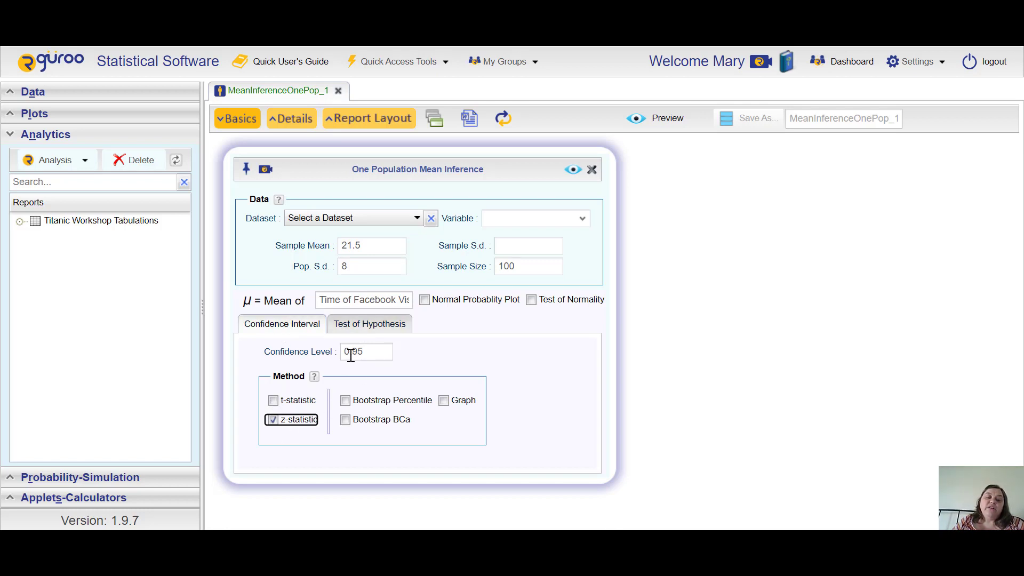
# Step: Set the hypothesis test's alternative hypothesis to mean greater than 19.5
pyautogui.click(366, 327)
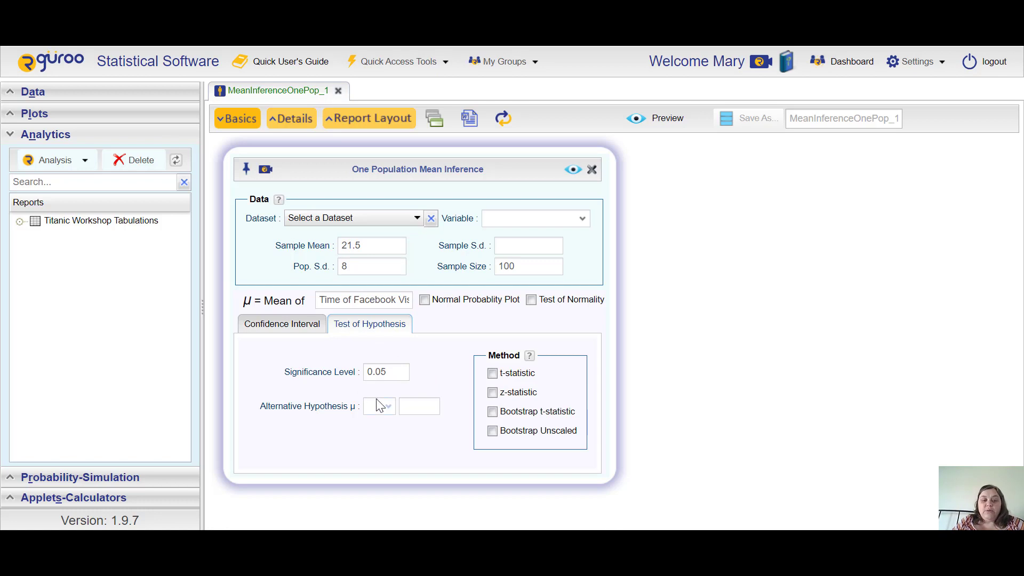
pyautogui.click(385, 411)
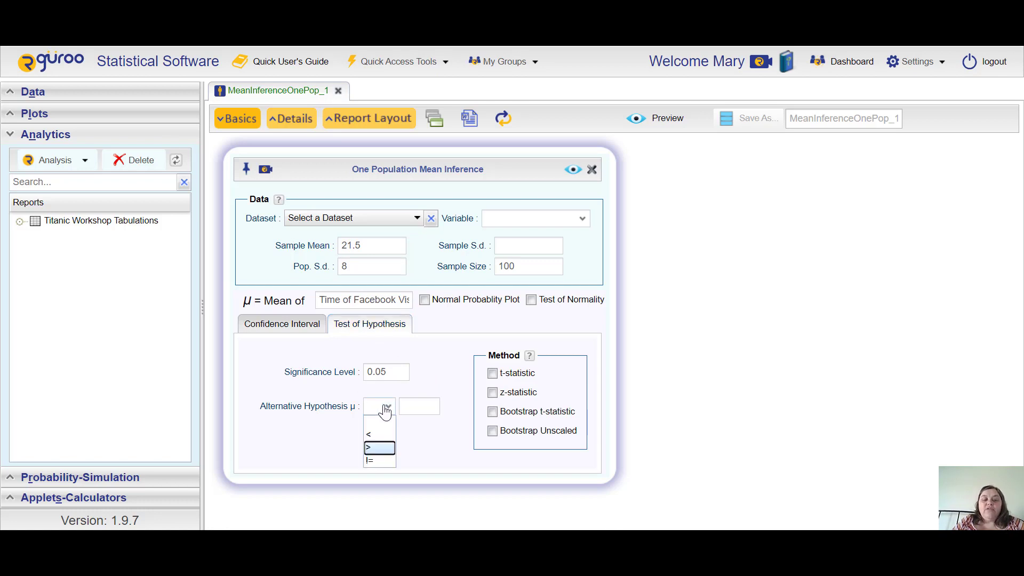
pyautogui.click(379, 448)
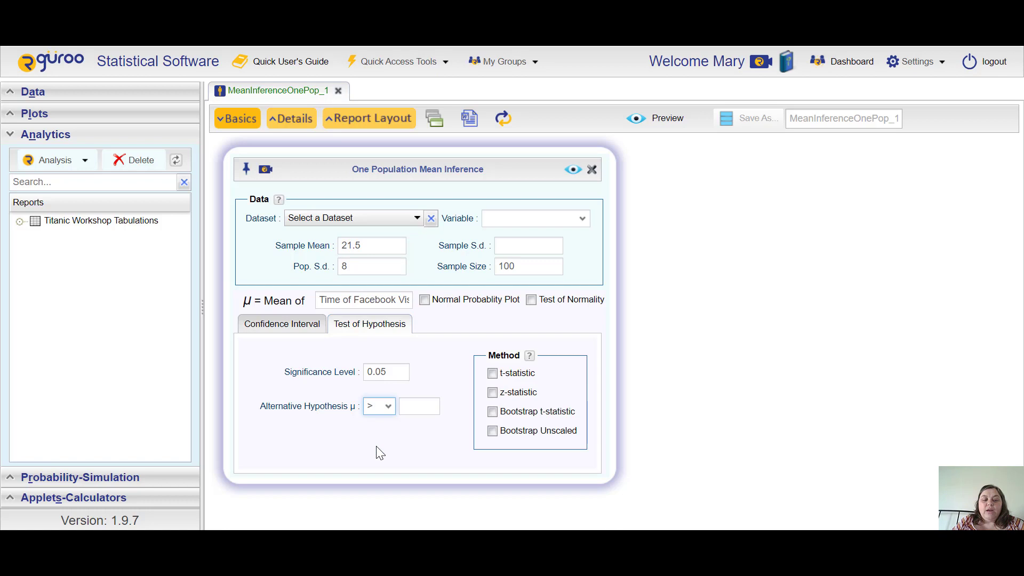
pyautogui.click(414, 407)
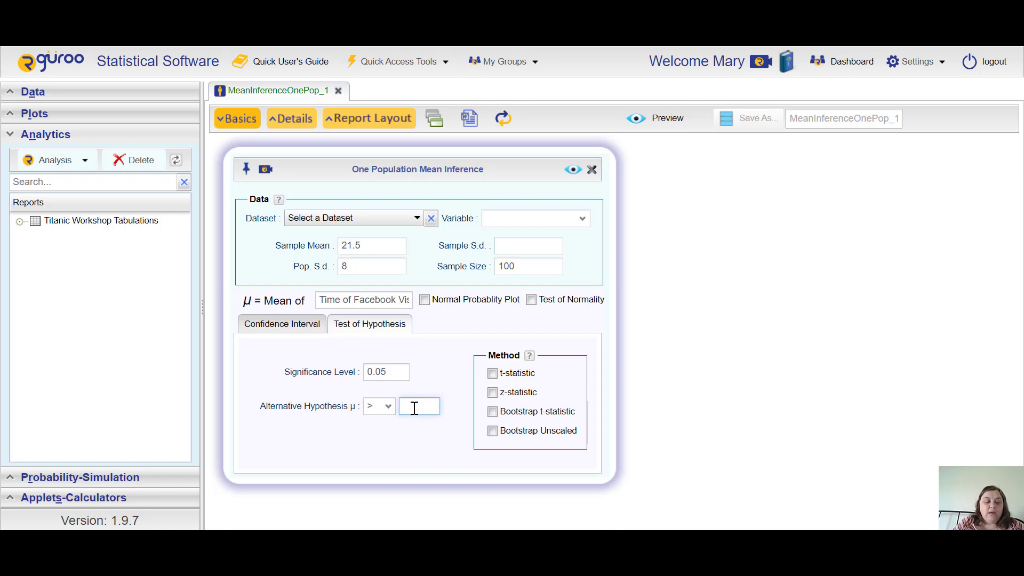
pyautogui.write('19.5')
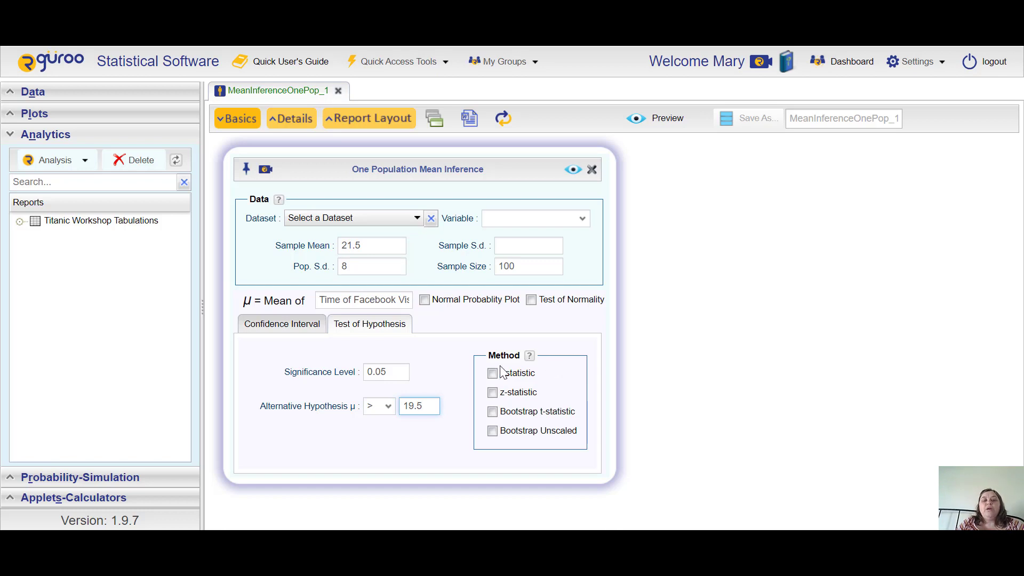
# Step: Choose the z-statistic test method and preview the inference report
pyautogui.click(492, 392)
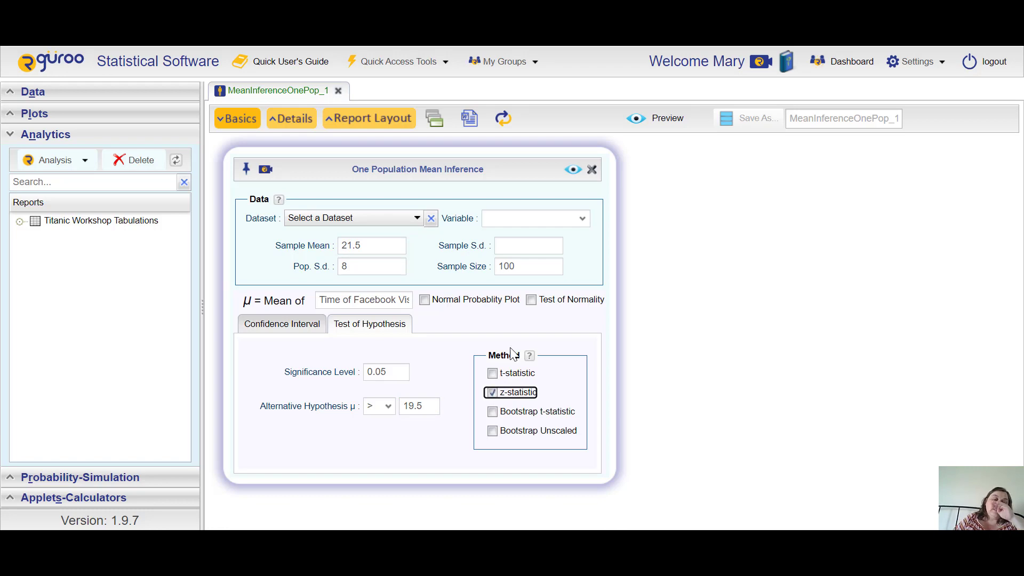
pyautogui.click(574, 170)
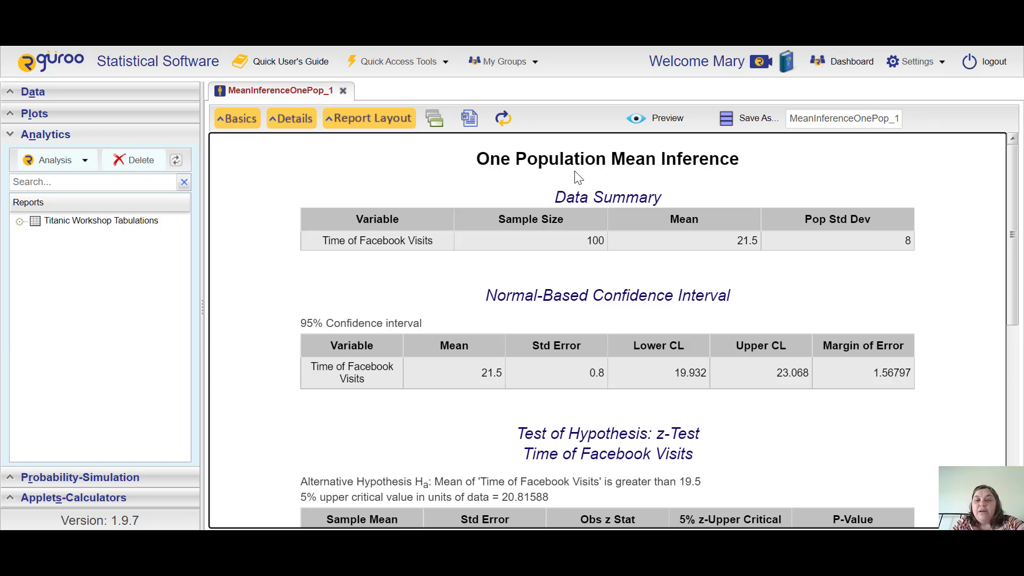
# Step: Review the report's confidence interval, z-test results and p-value graphs against the worked example notes
pyautogui.scroll(-3, 575, 172)
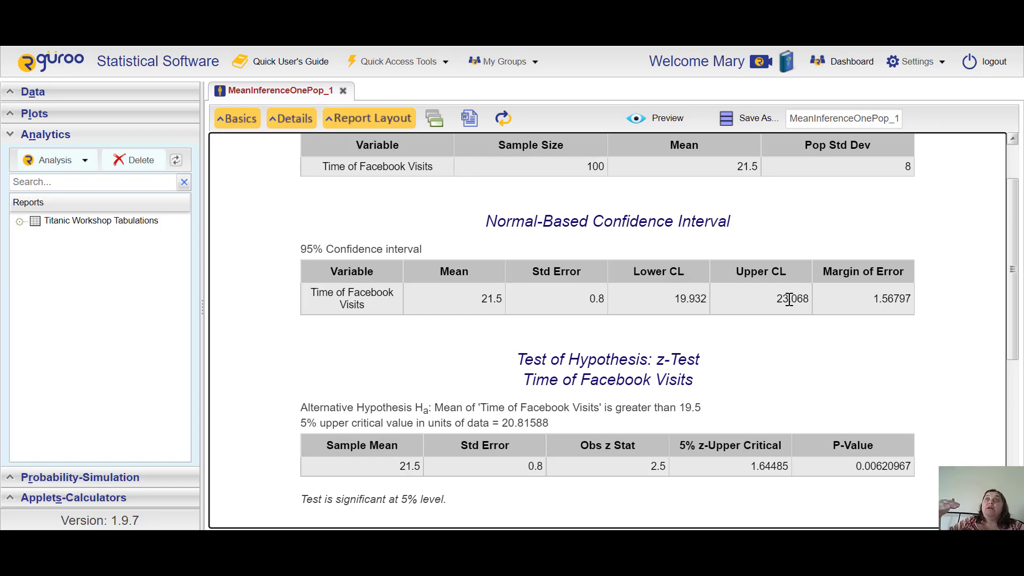
pyautogui.scroll(-4, 789, 299)
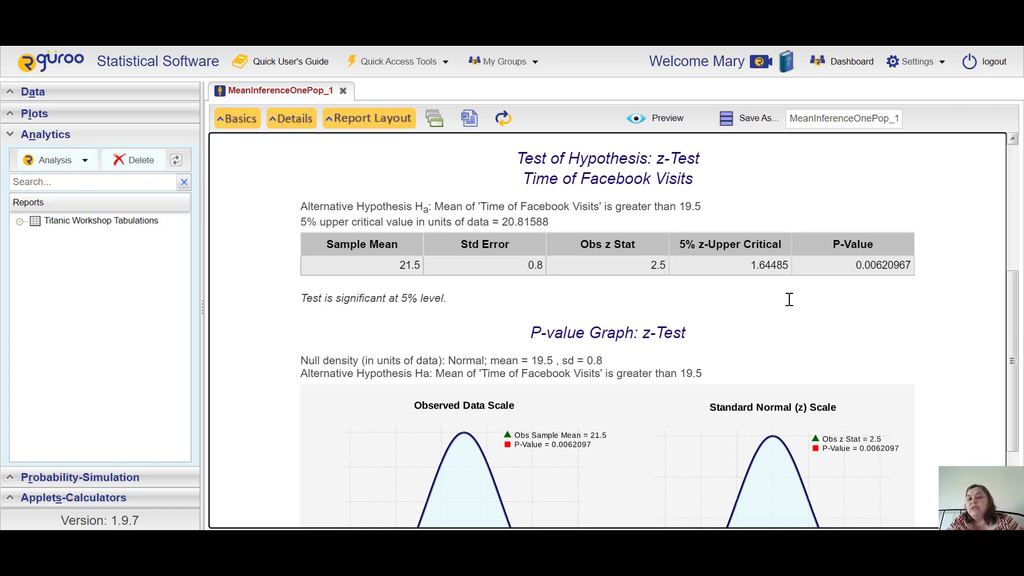
pyautogui.hotkey('alt', 'Tab')
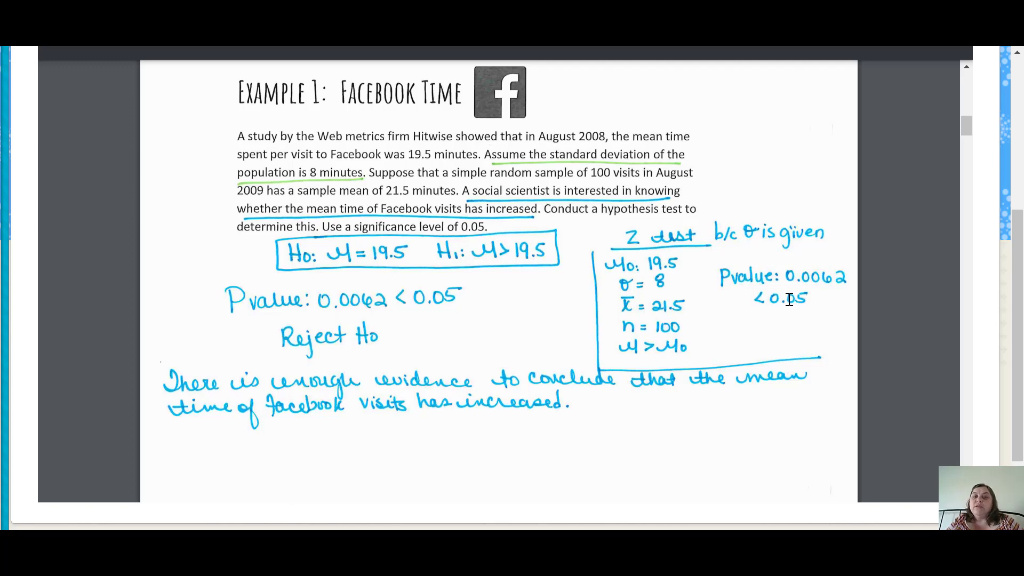
pyautogui.hotkey('alt', 'Tab')
pyautogui.scroll(-3, 790, 299)
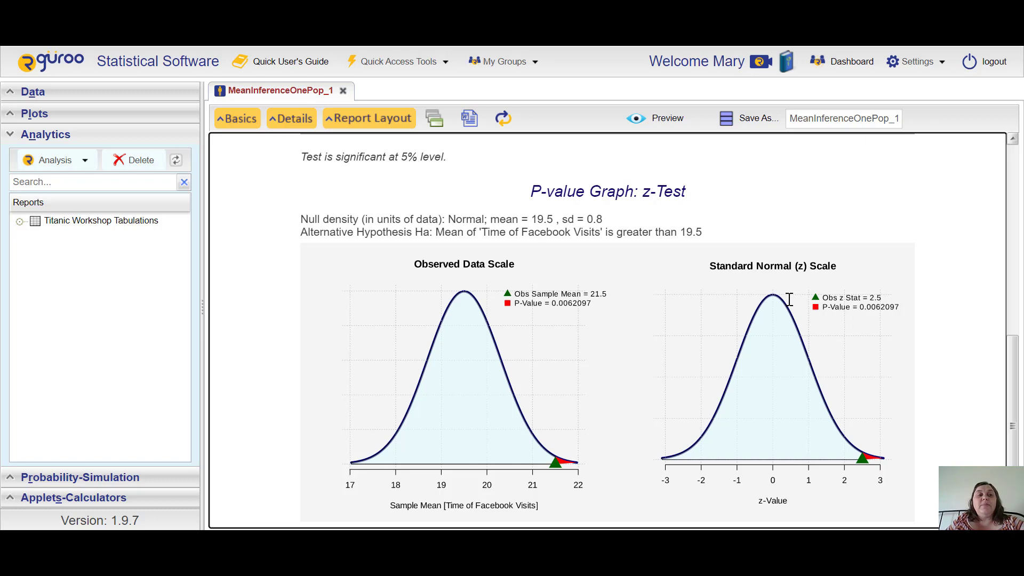
pyautogui.hotkey('alt', 'Tab')
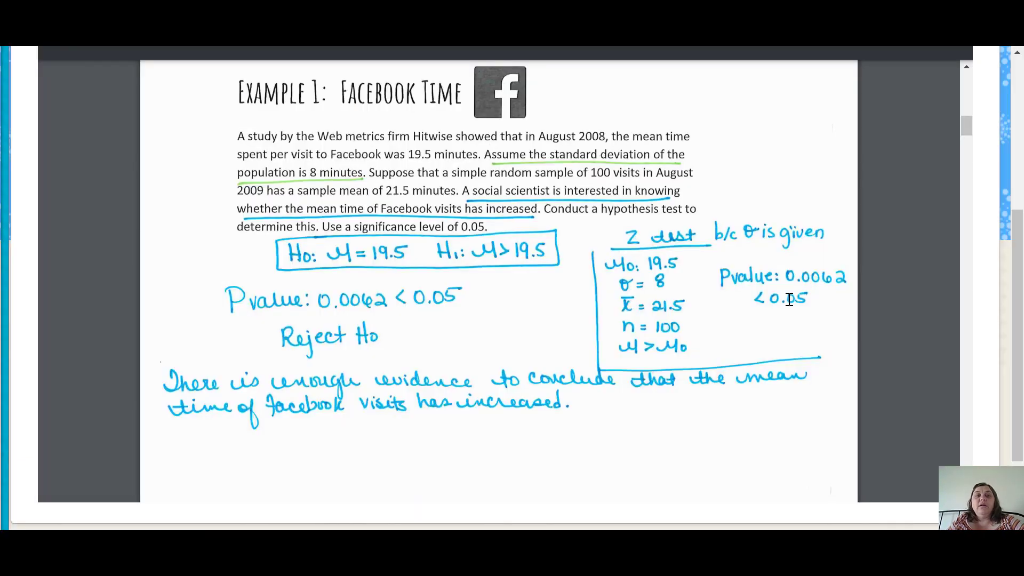
pyautogui.hotkey('alt', 'Tab')
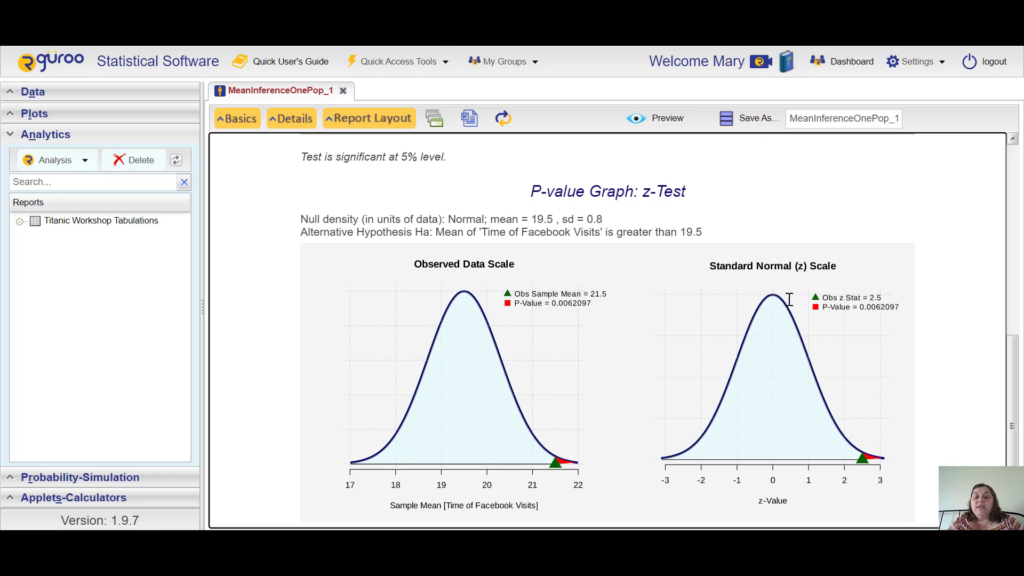
pyautogui.scroll(5, 789, 299)
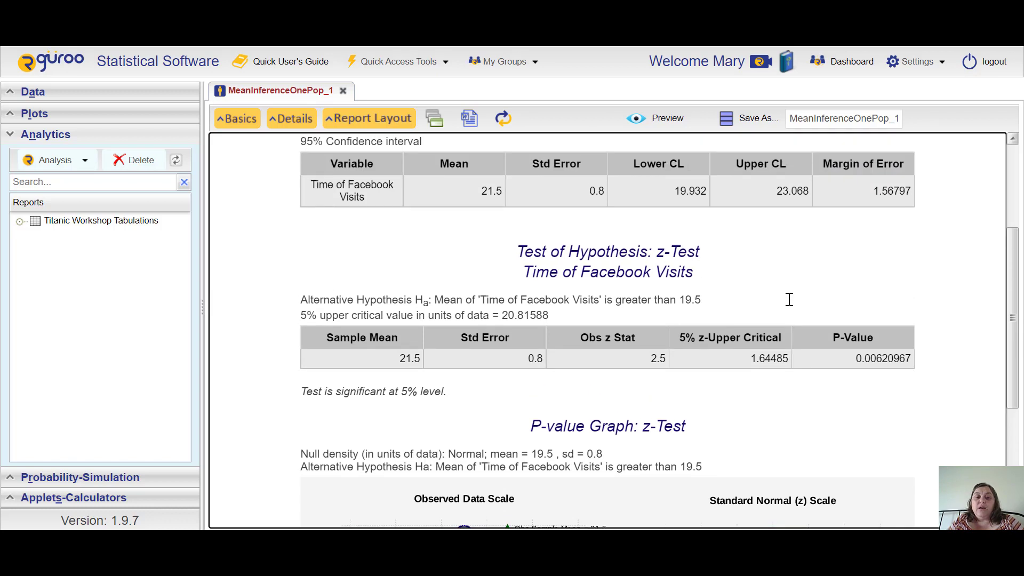
pyautogui.scroll(1, 790, 299)
pyautogui.scroll(3, 789, 299)
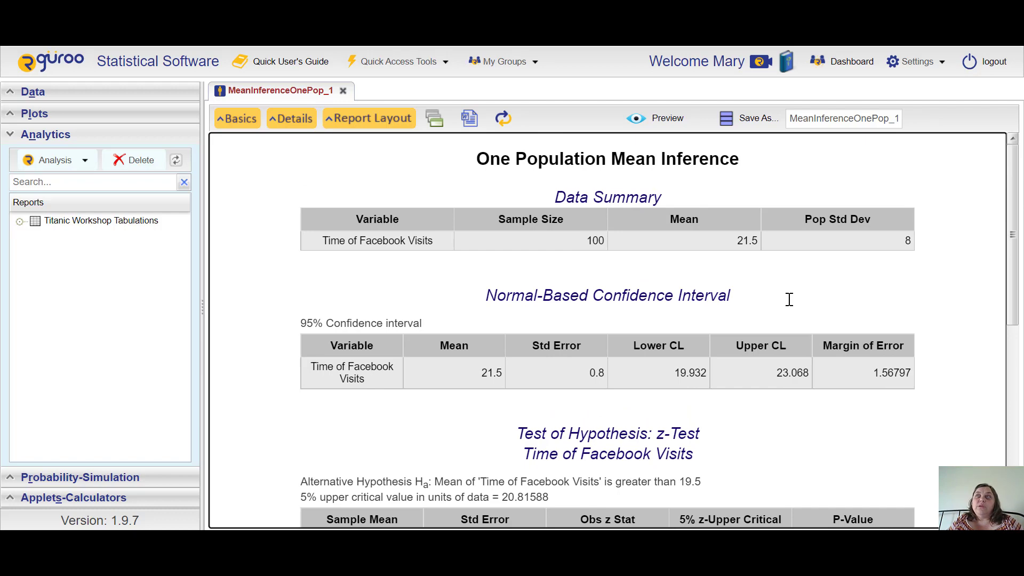
pyautogui.scroll(-8, 790, 299)
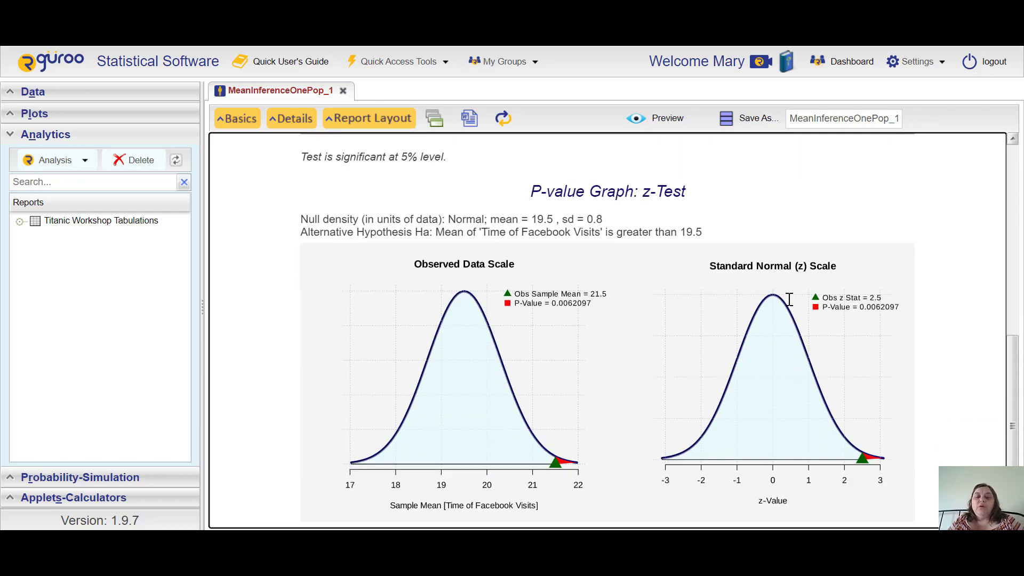
pyautogui.rightClick(560, 309)
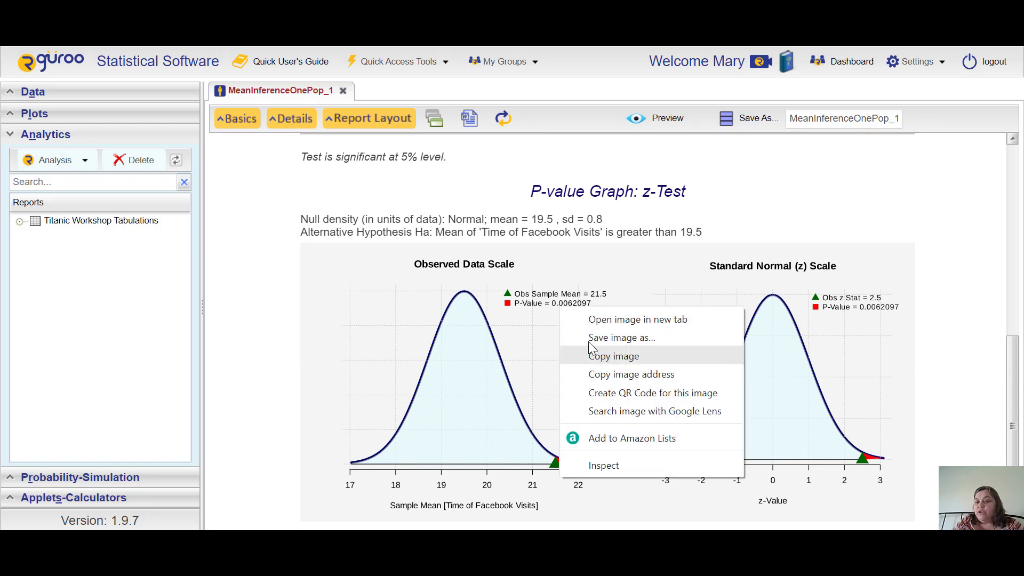
pyautogui.click(942, 323)
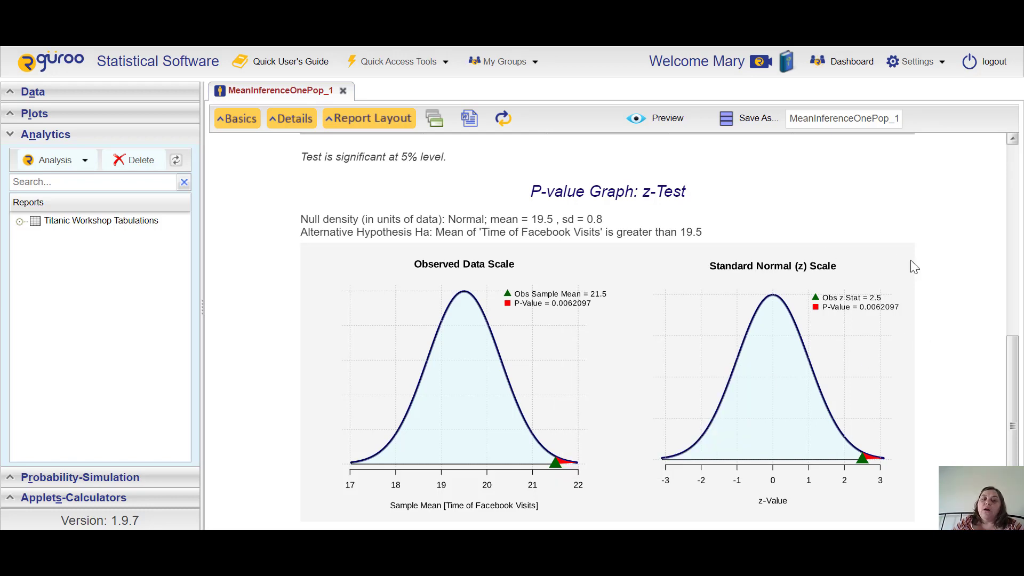
pyautogui.scroll(4, 910, 267)
pyautogui.scroll(1, 914, 266)
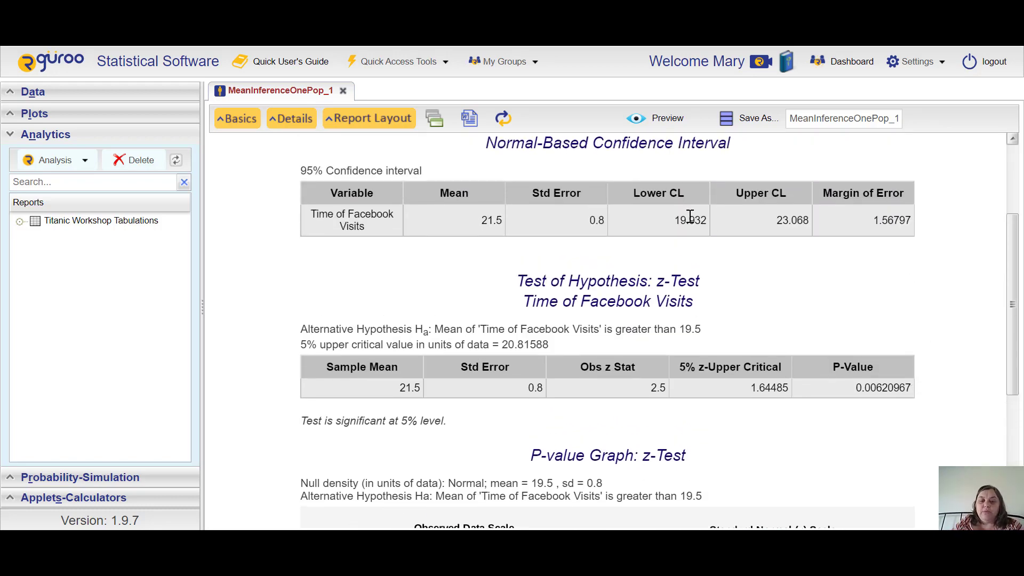
# Step: Select the z-test results section of the report and open its context menu
pyautogui.moveTo(516, 282); pyautogui.dragTo(932, 395)
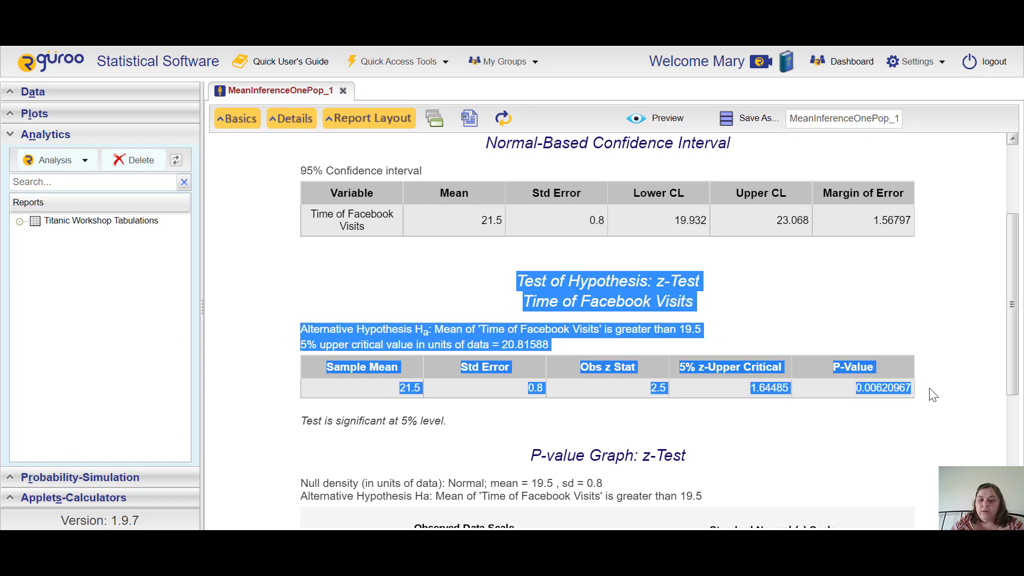
pyautogui.rightClick(867, 382)
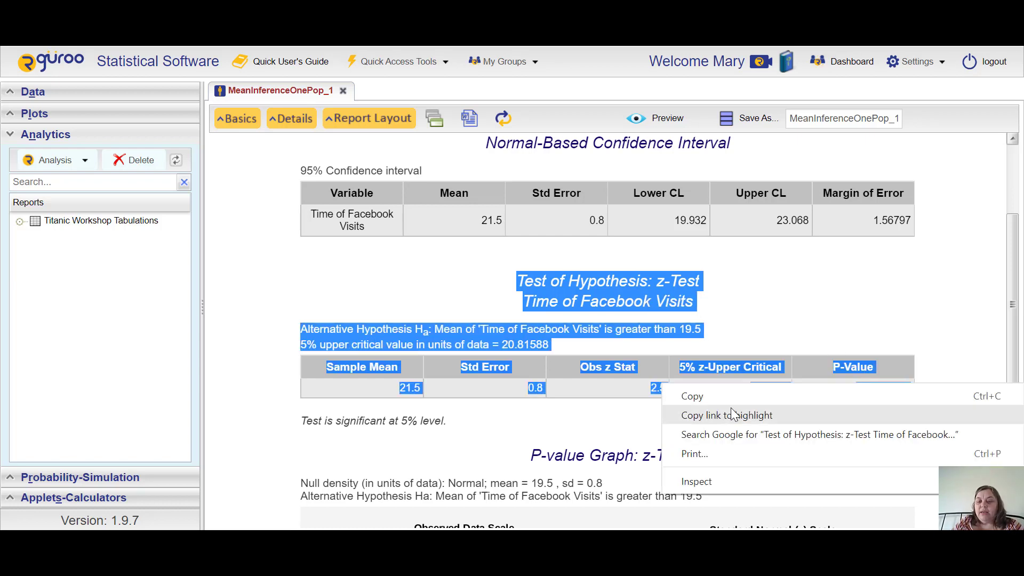
pyautogui.click(959, 270)
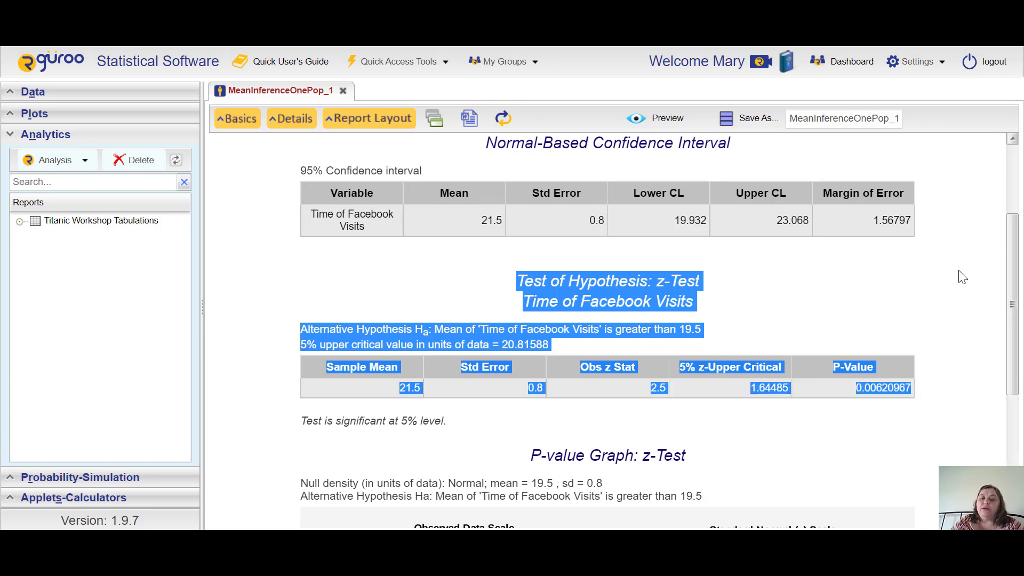
pyautogui.click(836, 474)
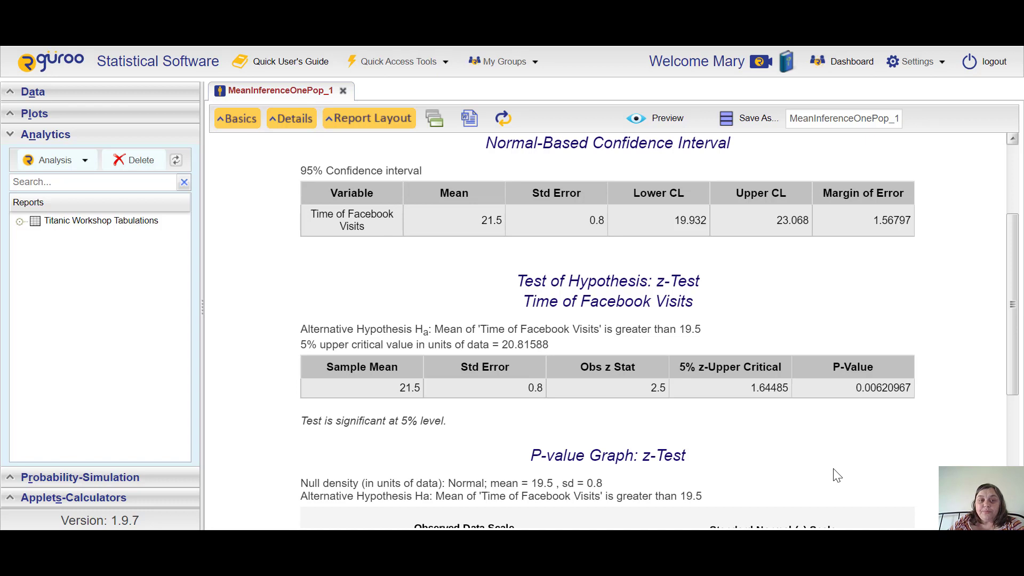
# Step: Switch the analysis data to the Cereal dataset with Calories as the variable, then close the settings dialog
pyautogui.hotkey('alt', 'b')
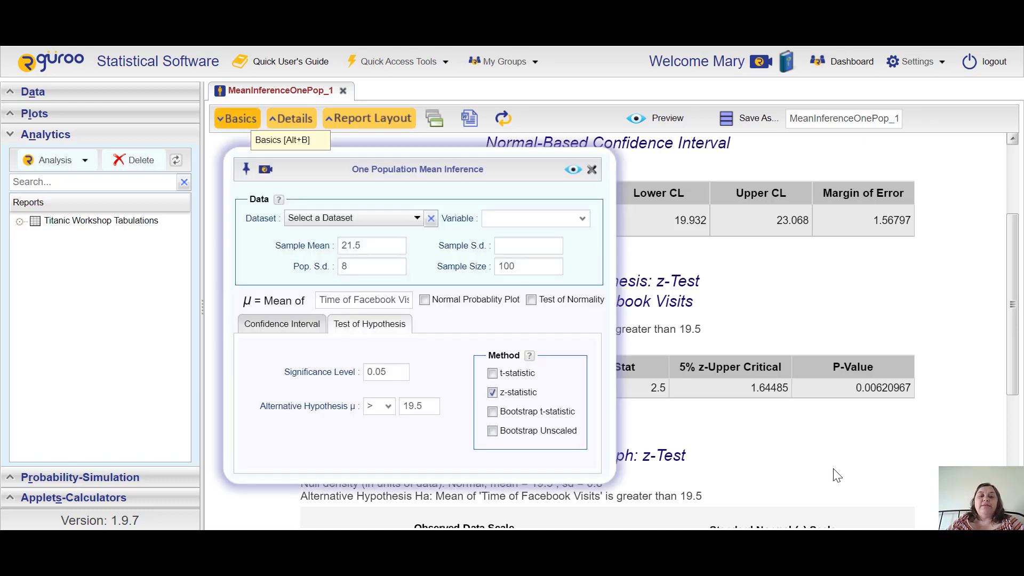
pyautogui.click(355, 218)
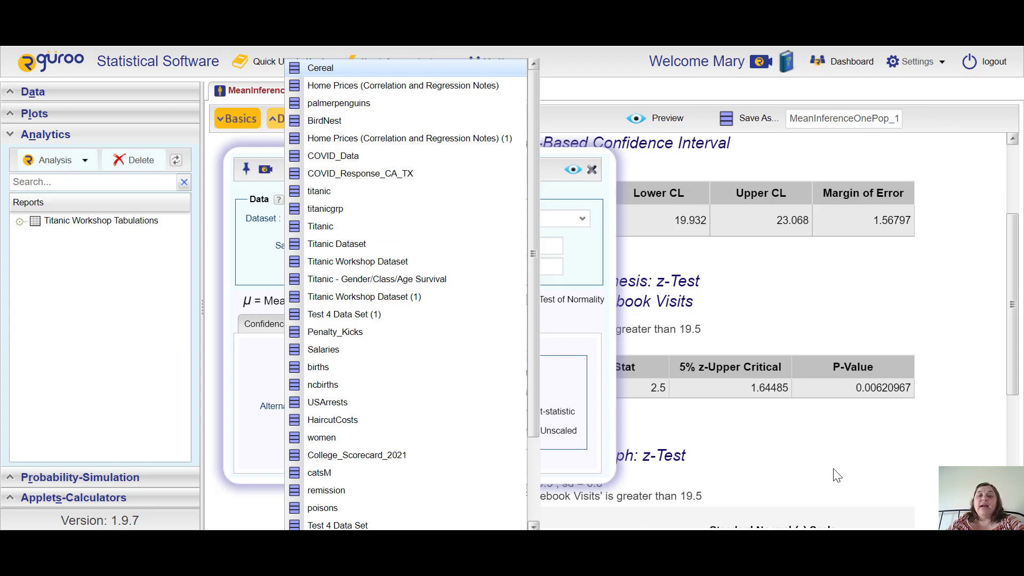
pyautogui.press('Return')
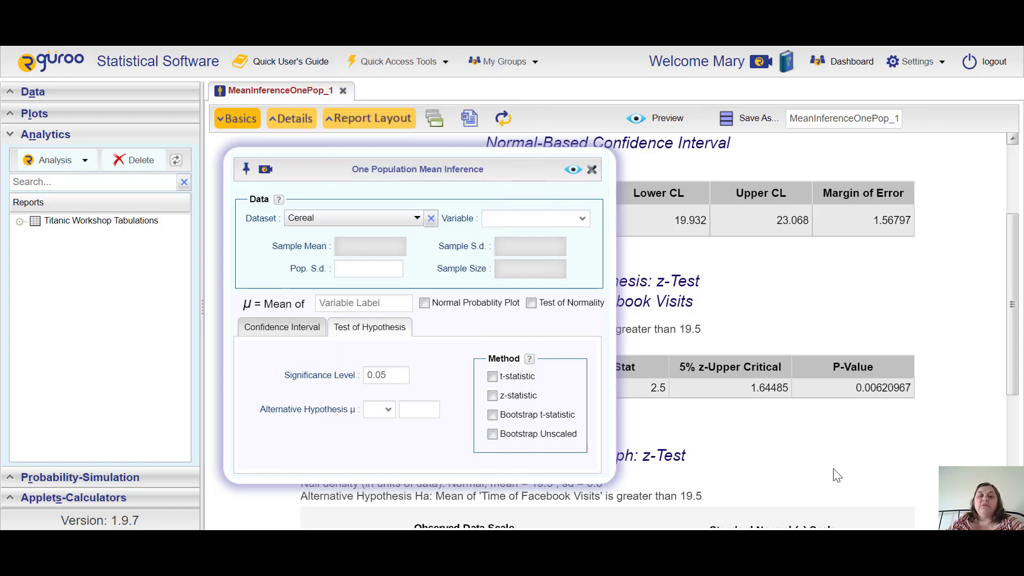
pyautogui.press('Tab')
pyautogui.press('Down')
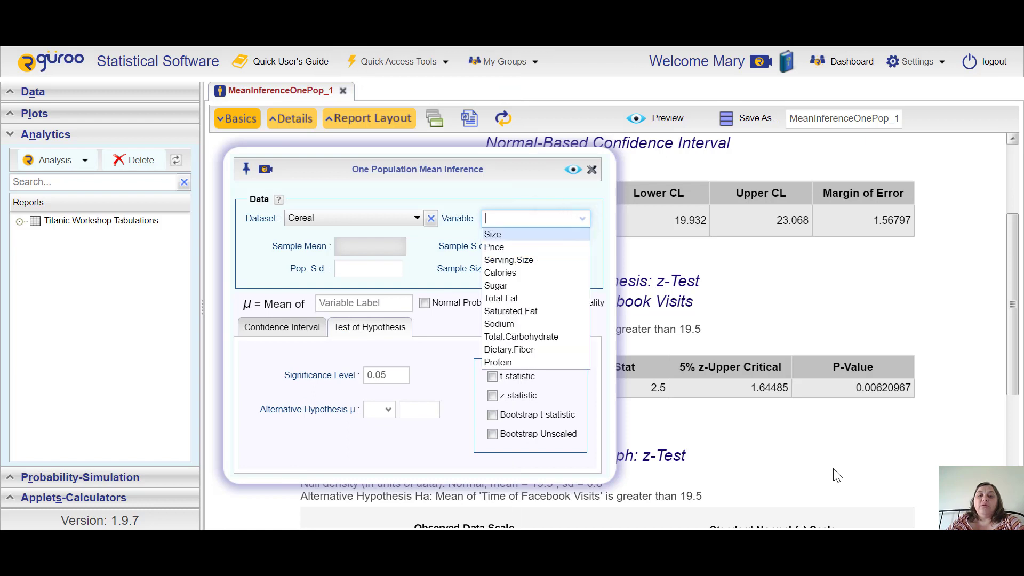
pyautogui.press('Down')
pyautogui.press('Down')
pyautogui.press('Down')
pyautogui.press('Return')
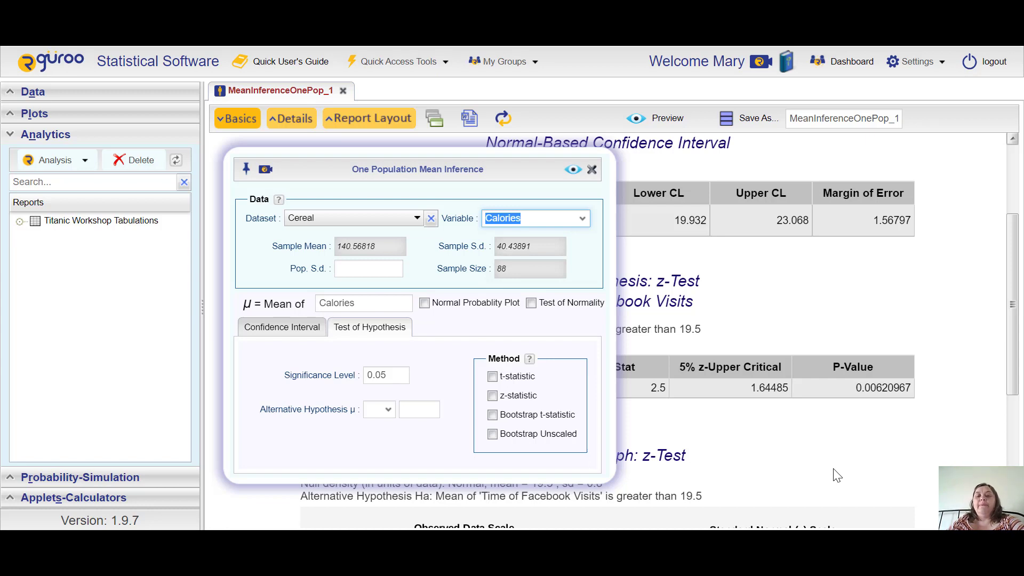
pyautogui.click(837, 475)
# Step: Close the MeanInferenceOnePop_1 report tab without saving it
pyautogui.hotkey('ctrl', 'w')
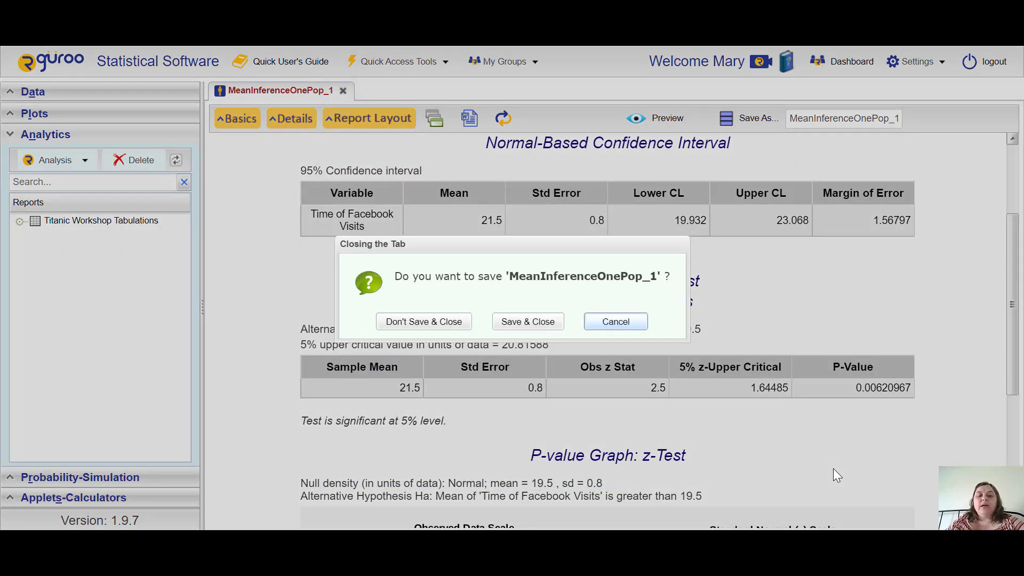
pyautogui.press('Tab')
pyautogui.press('Return')
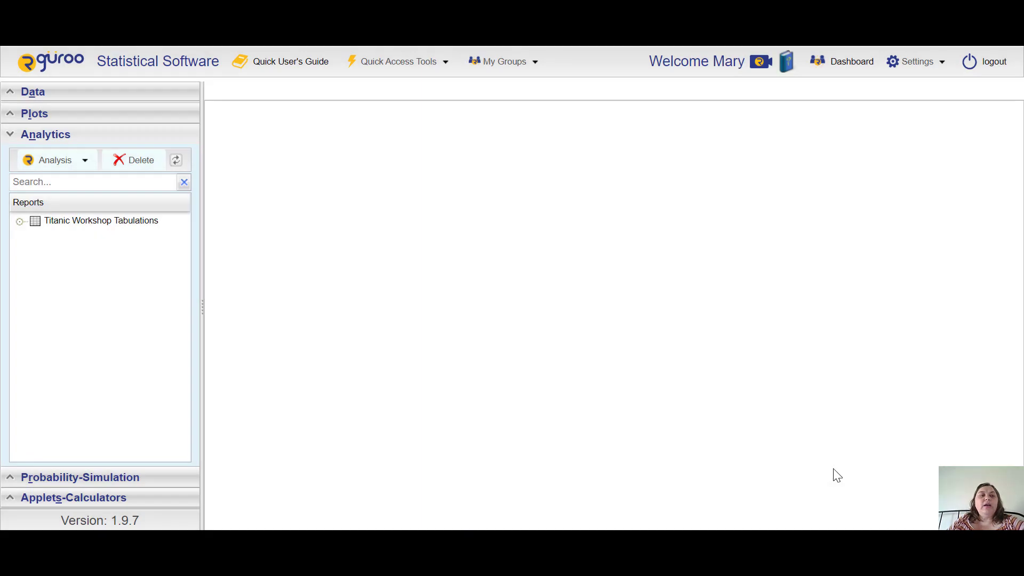
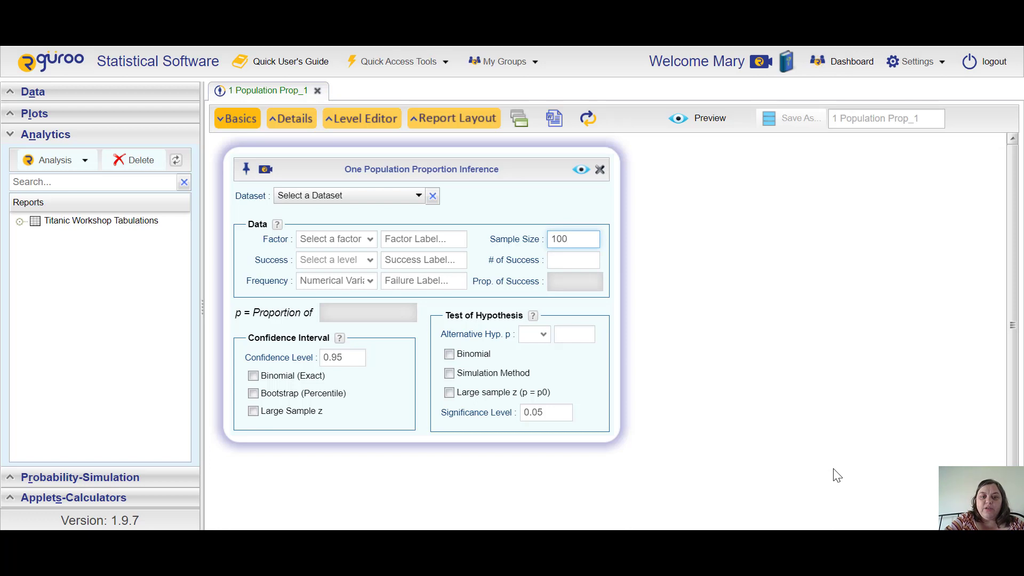
# Step: Label the factor Employees and, after checking the example notes, set the number of successes to 54
pyautogui.write('Employees')
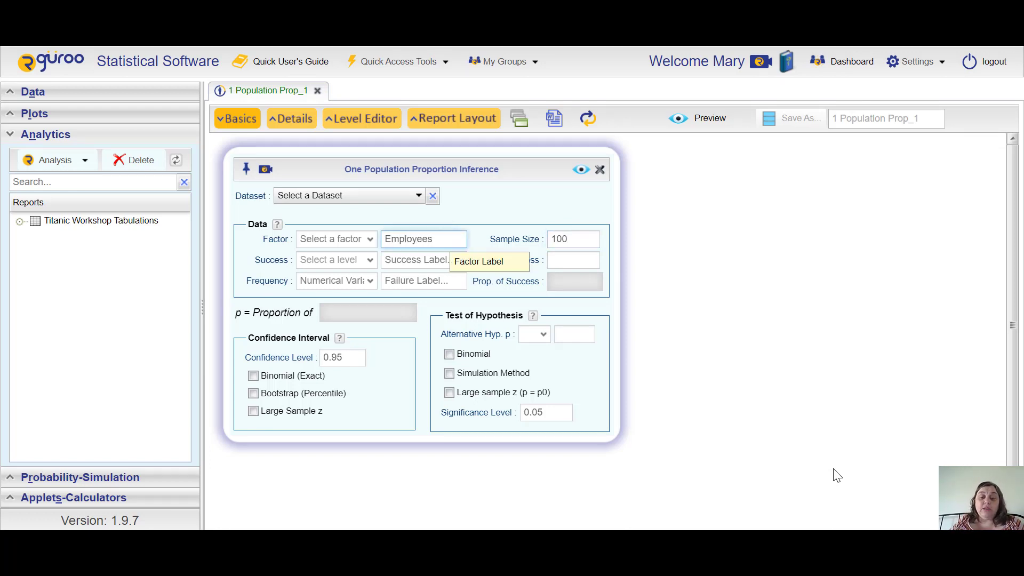
pyautogui.hotkey('alt', 'Tab')
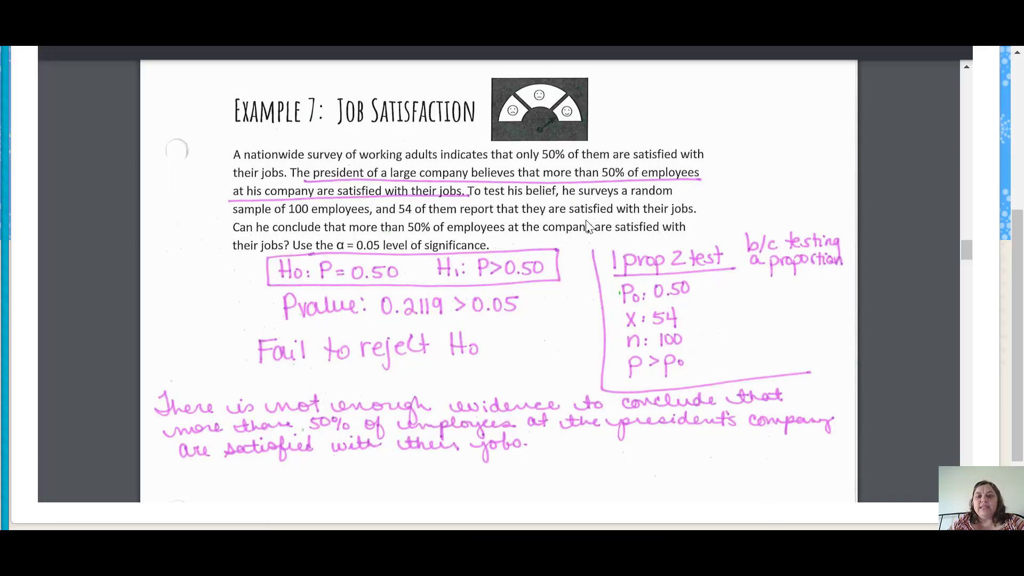
pyautogui.hotkey('alt', 'Tab')
pyautogui.click(572, 278)
pyautogui.click(572, 260)
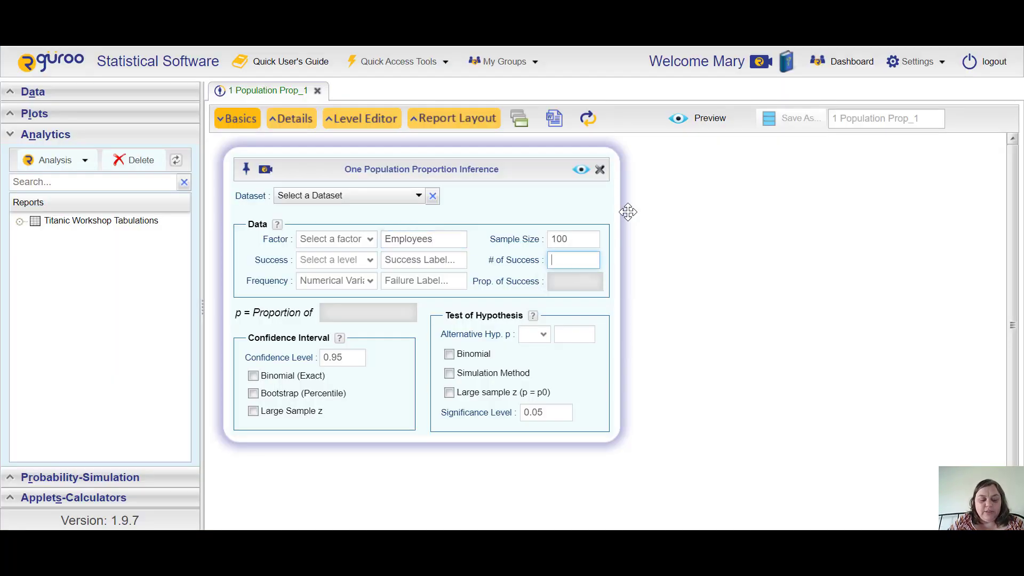
pyautogui.write('54')
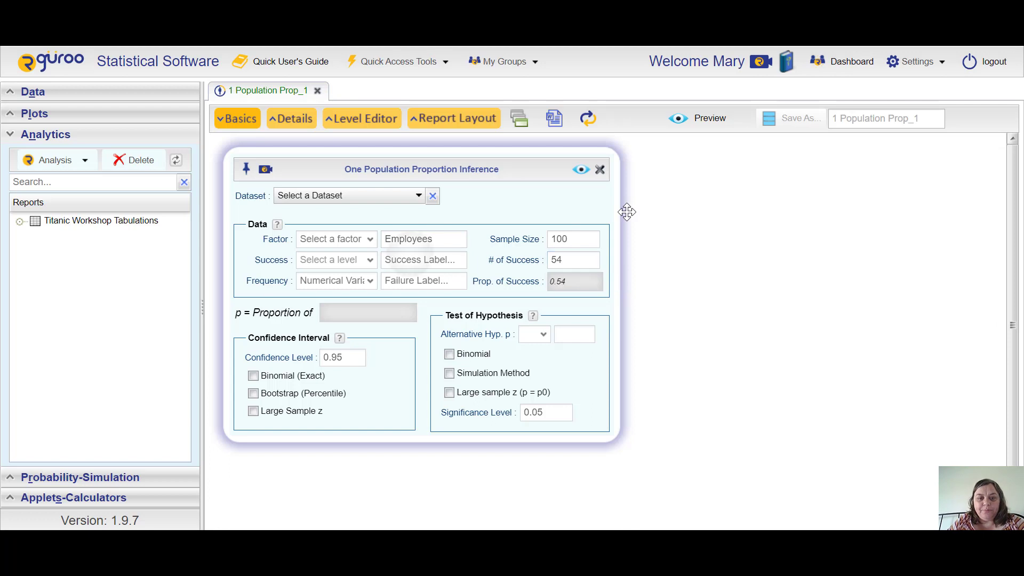
# Step: Label successes as "Satisfied with job" and failures as "Not Satisfied with job"
pyautogui.press('Tab')
pyautogui.write('Sati')
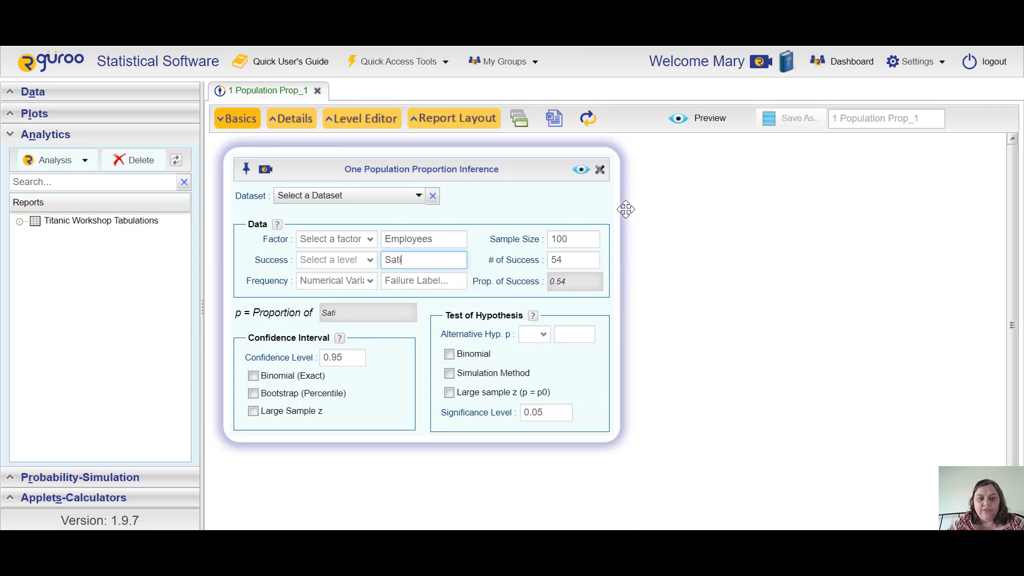
pyautogui.write('sfied with job')
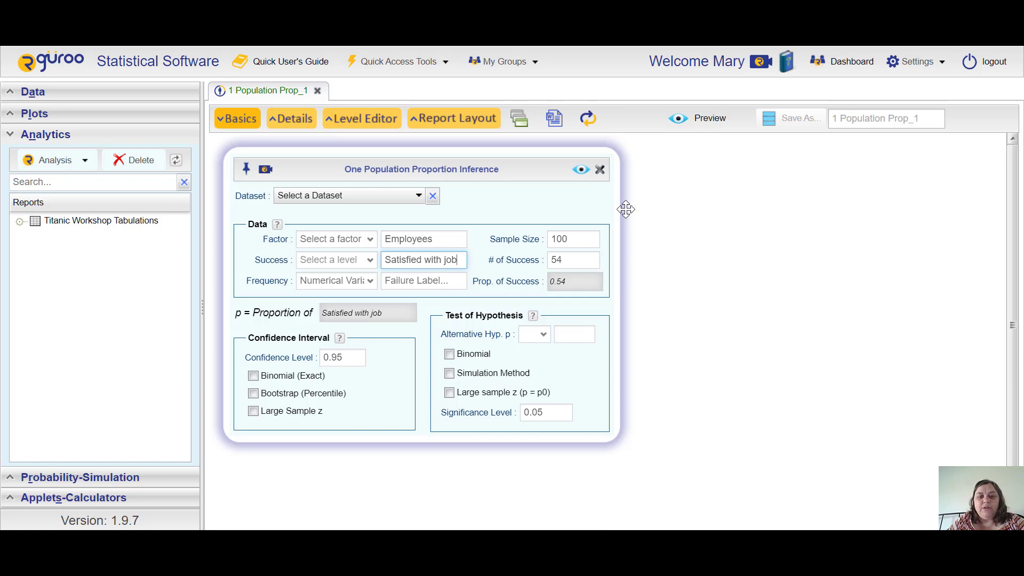
pyautogui.press('Tab')
pyautogui.write('No')
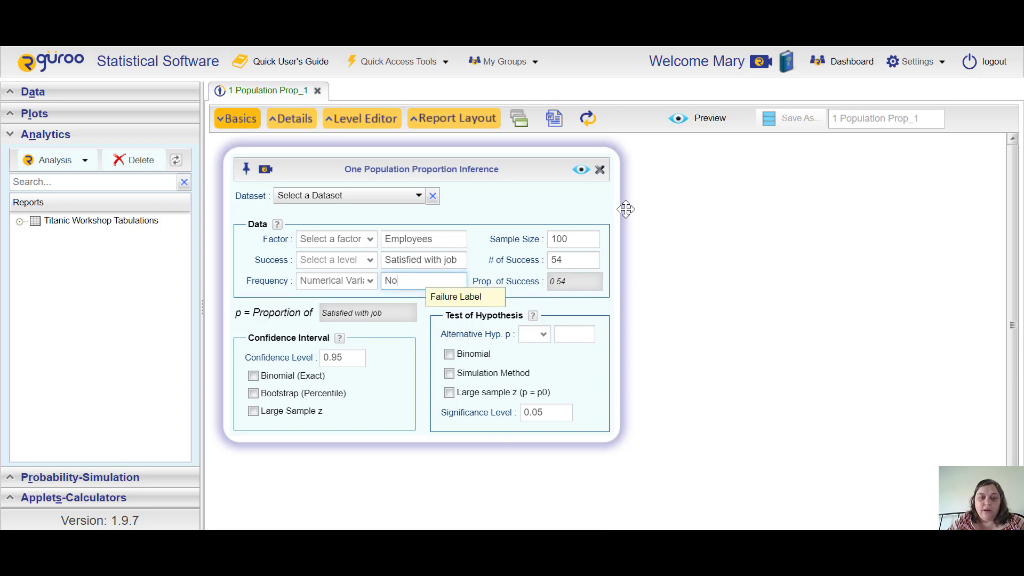
pyautogui.write('t Satis')
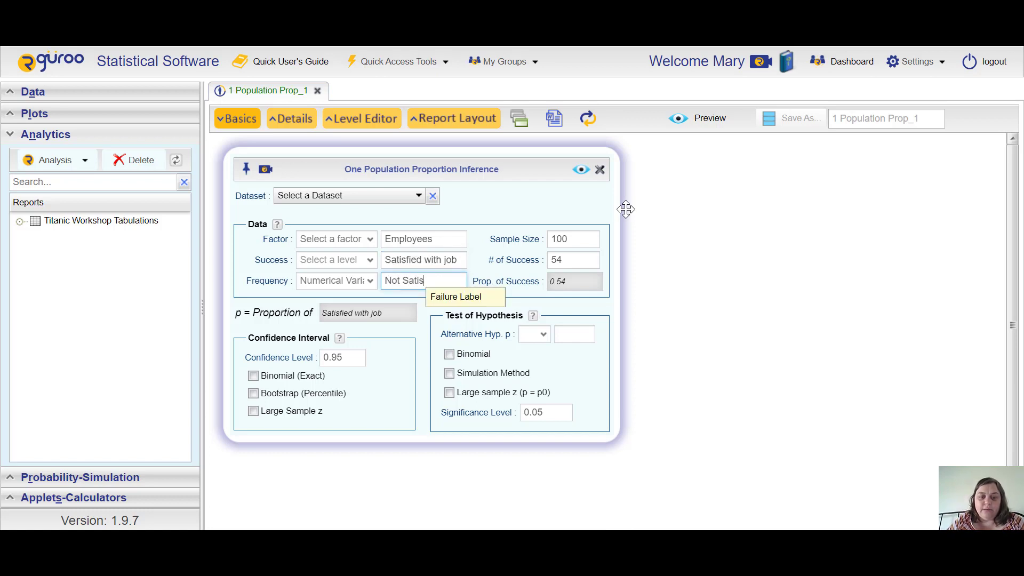
pyautogui.write('fied with job')
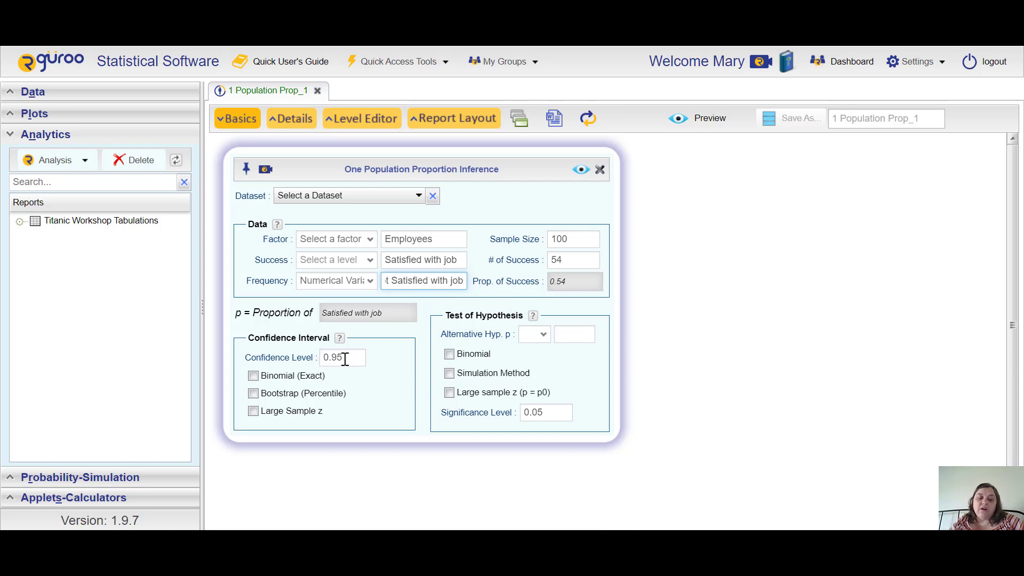
# Step: Enable the Large Sample z confidence interval and set the alternative hypothesis to p > 0.50
pyautogui.click(255, 411)
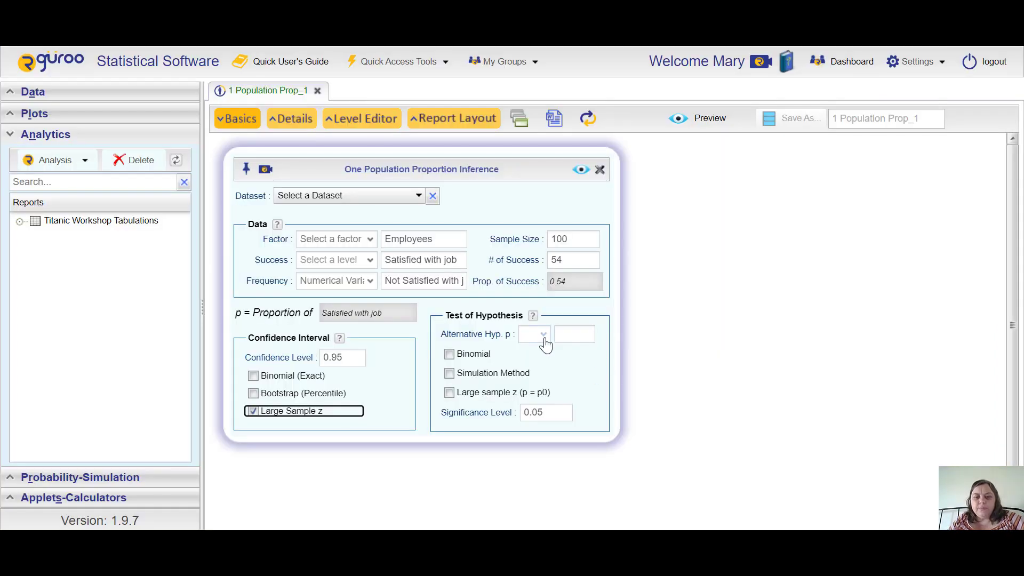
pyautogui.click(543, 336)
pyautogui.click(524, 375)
pyautogui.click(569, 332)
pyautogui.write('0.')
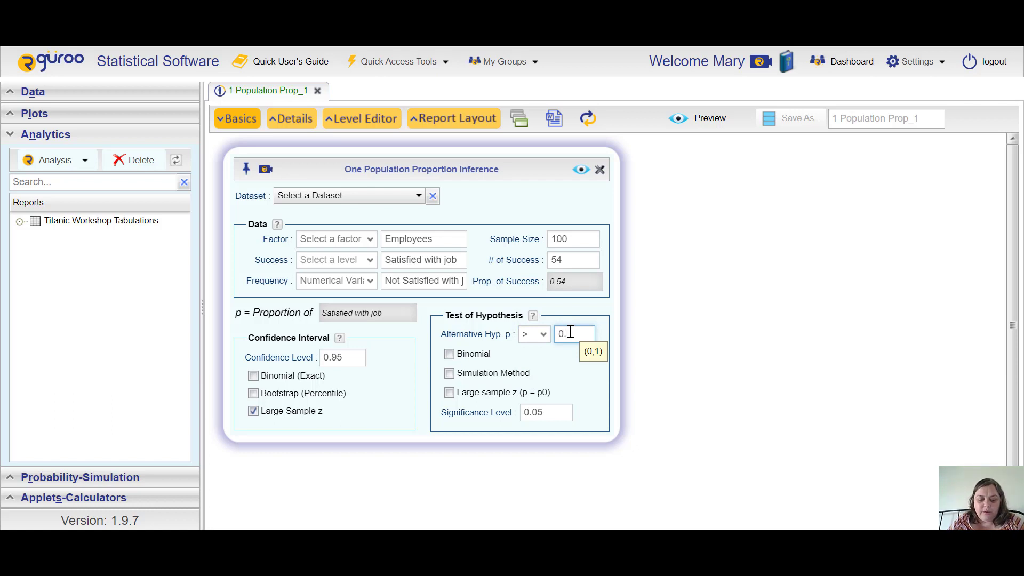
pyautogui.write('50')
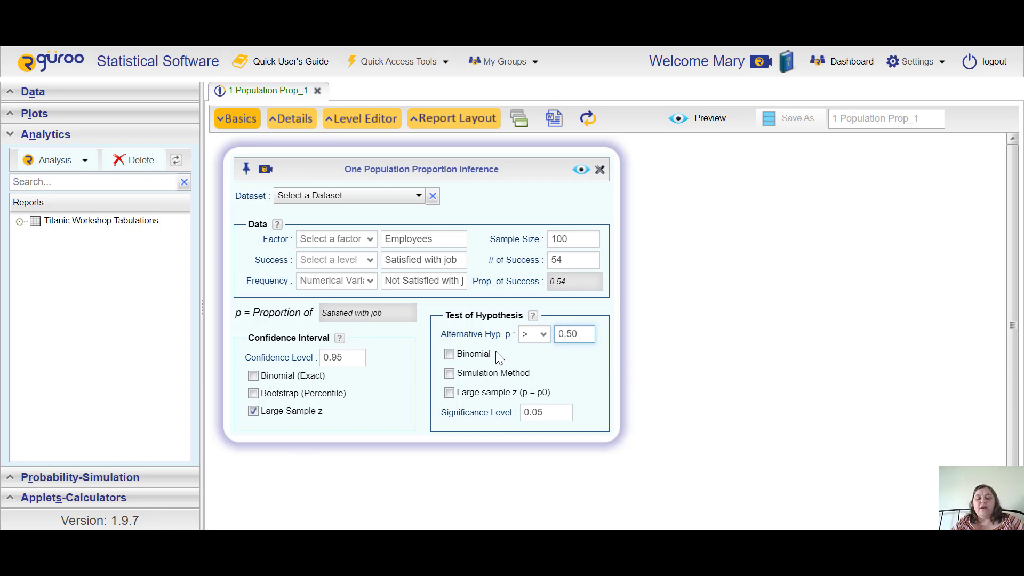
# Step: Select the Large sample z (p = p0) test and generate the report
pyautogui.click(450, 394)
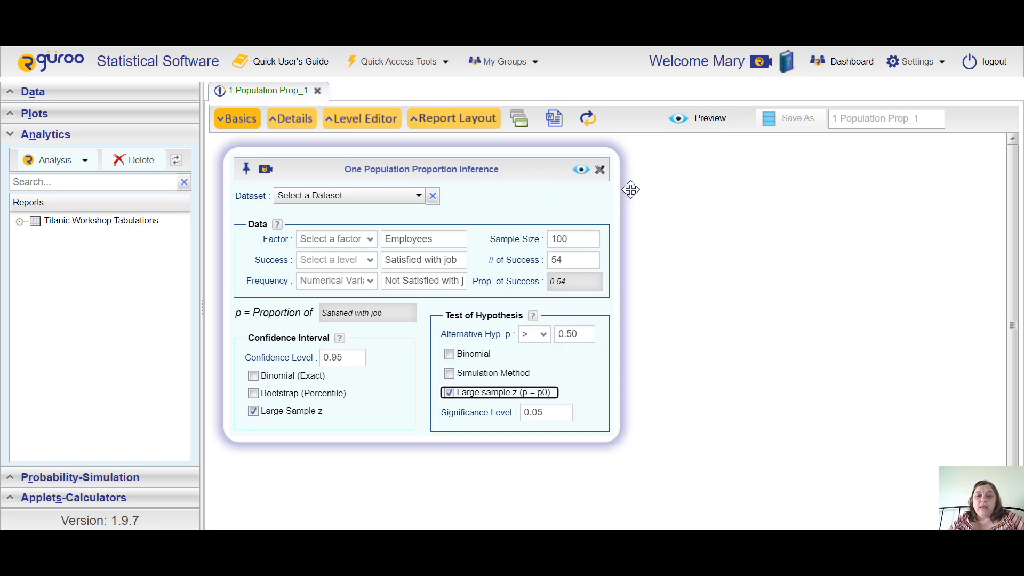
pyautogui.click(580, 170)
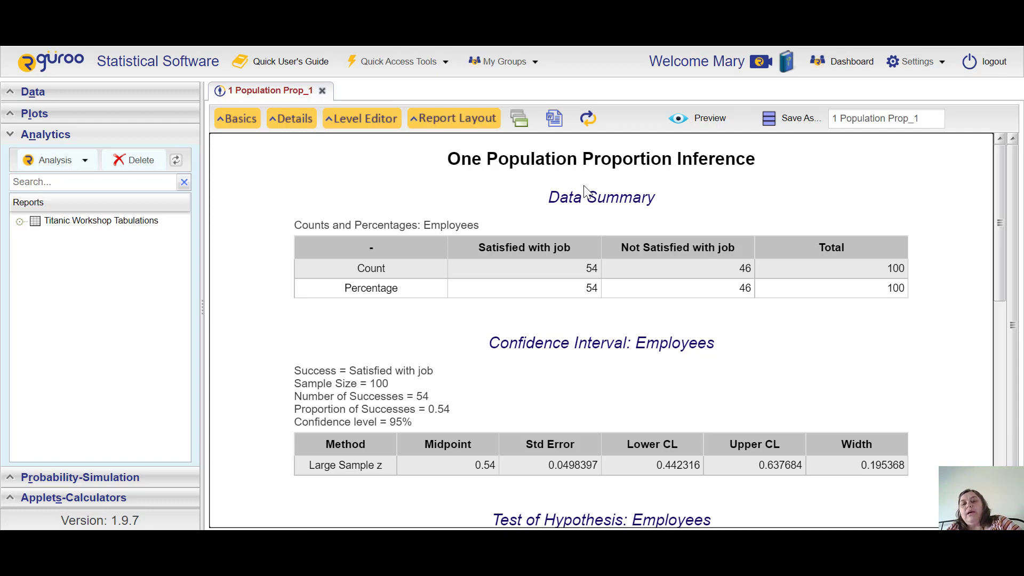
# Step: Scroll through the report to examine the confidence interval, hypothesis test table and p-value graphs
pyautogui.scroll(-1, 585, 191)
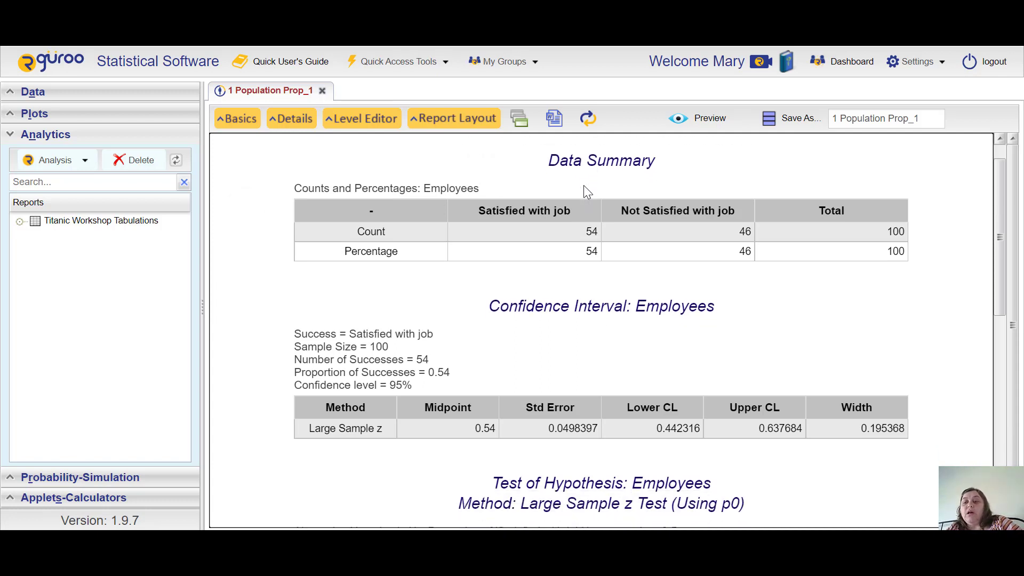
pyautogui.scroll(-2, 584, 186)
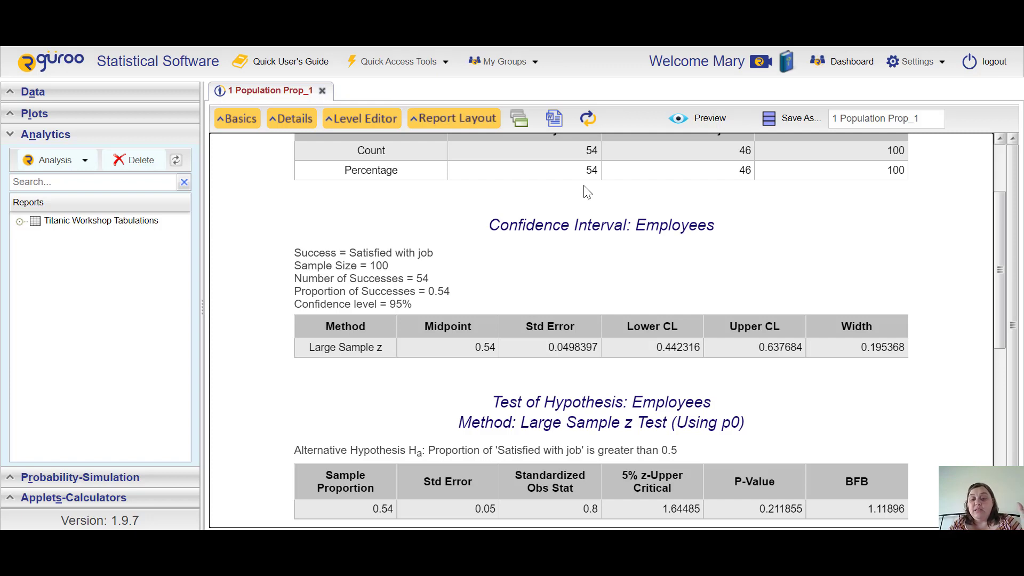
pyautogui.scroll(-4, 587, 192)
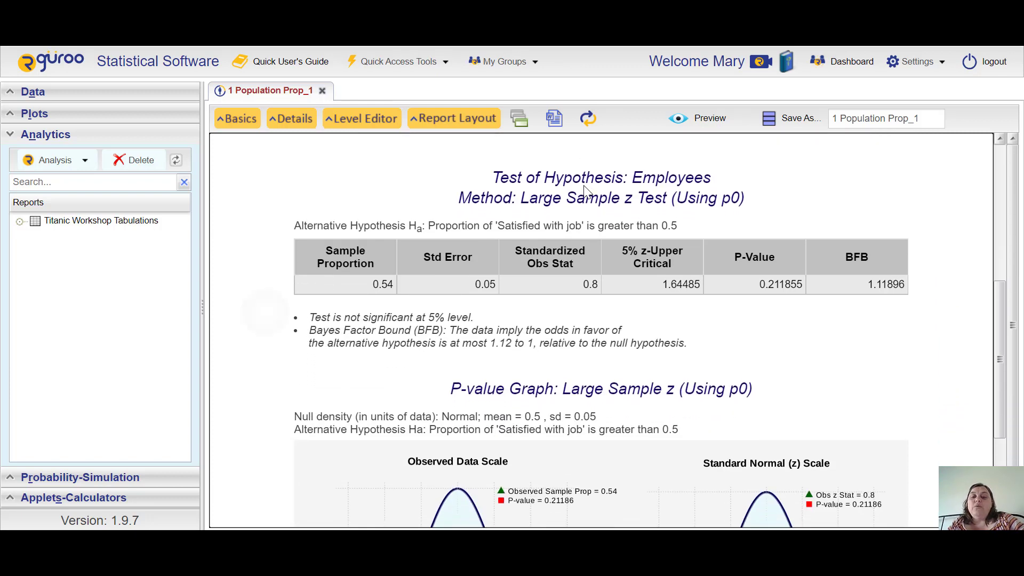
pyautogui.scroll(-1, 587, 191)
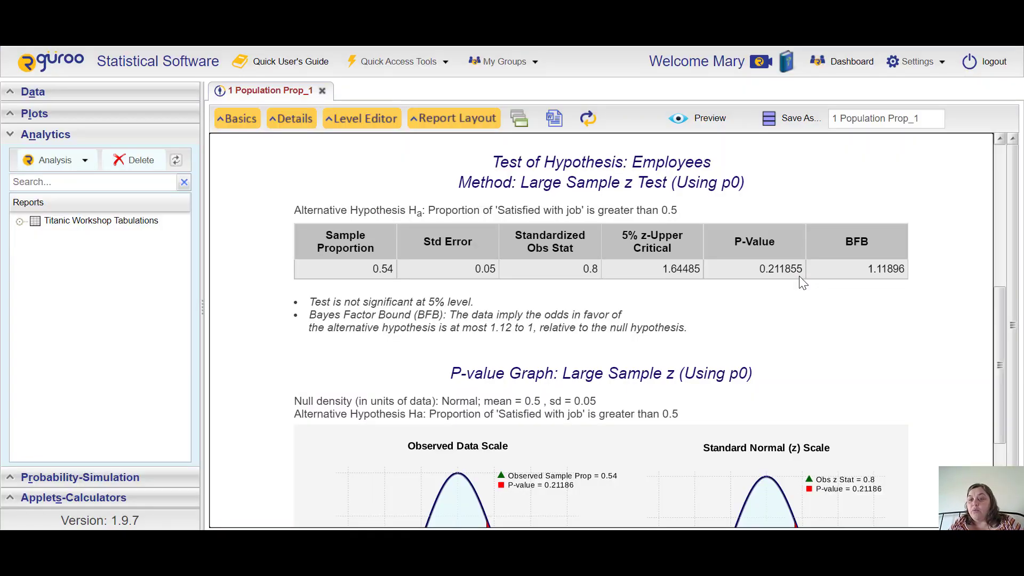
pyautogui.scroll(-2, 803, 283)
pyautogui.scroll(1, 803, 283)
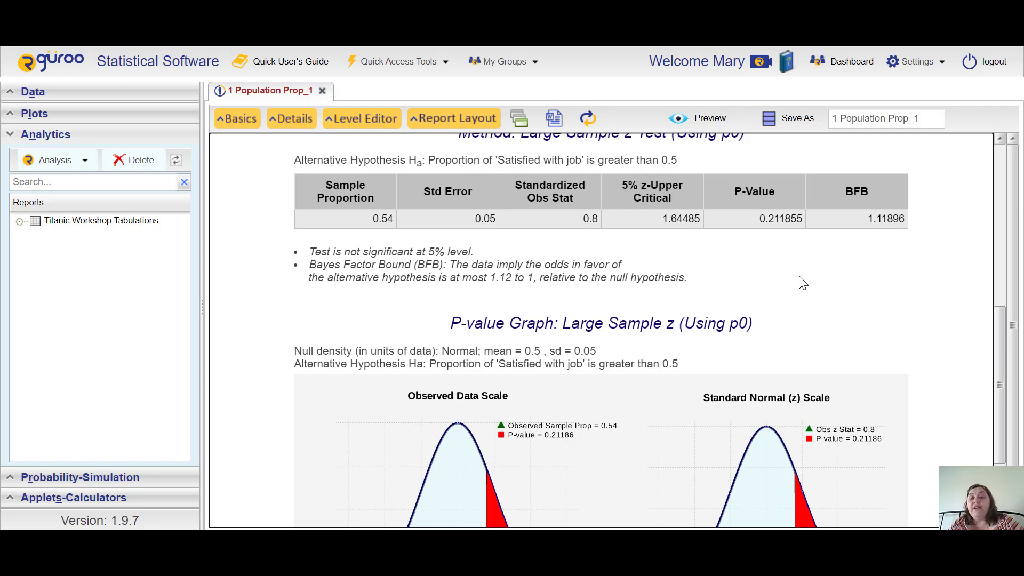
pyautogui.scroll(-3, 803, 283)
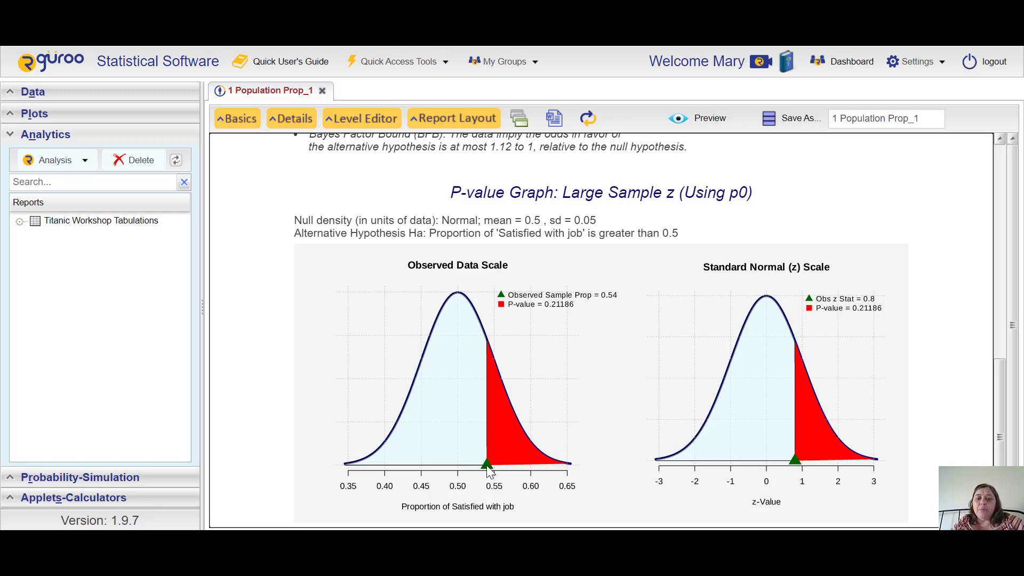
pyautogui.scroll(7, 488, 469)
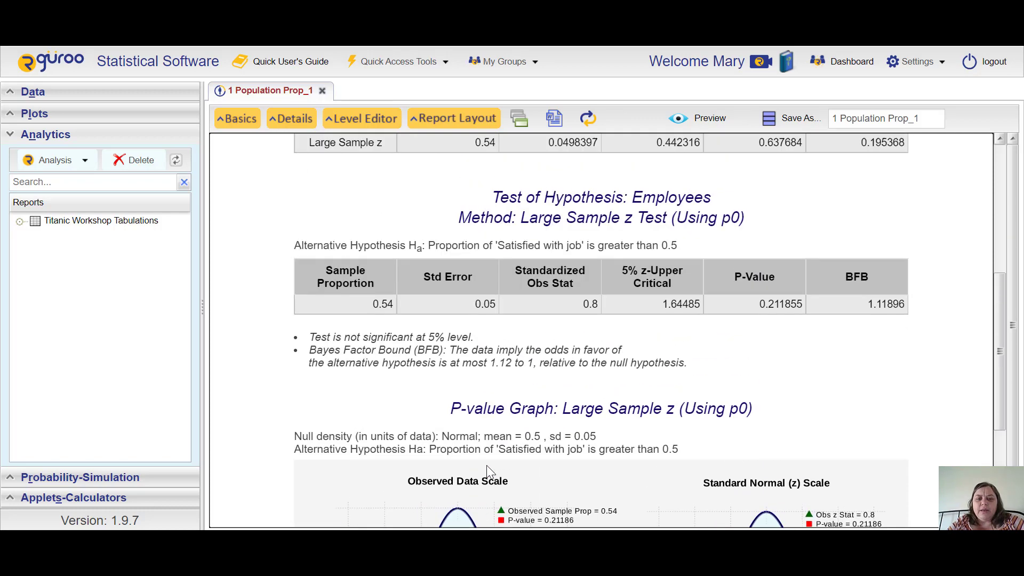
pyautogui.scroll(3, 490, 472)
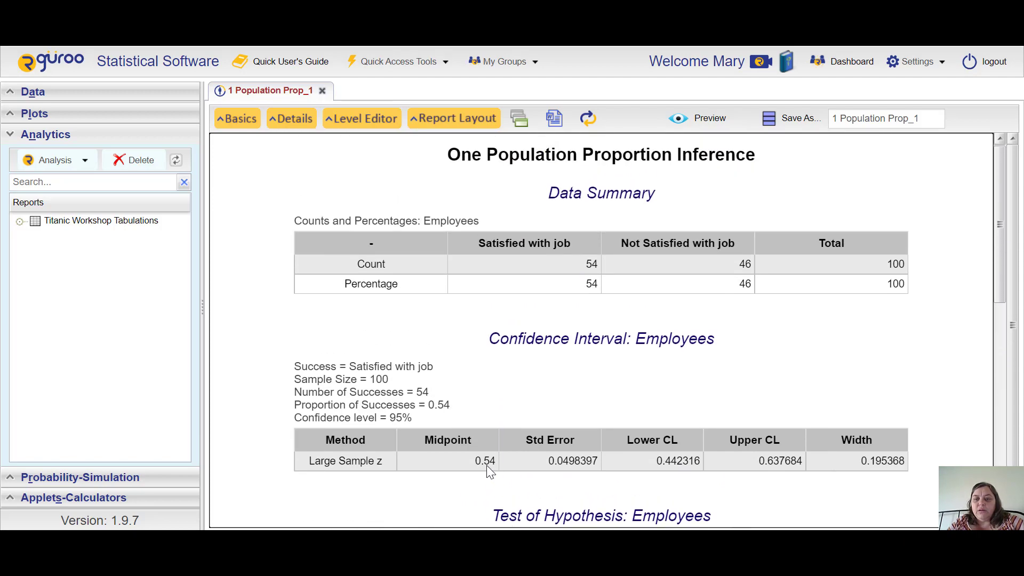
pyautogui.scroll(-10, 486, 465)
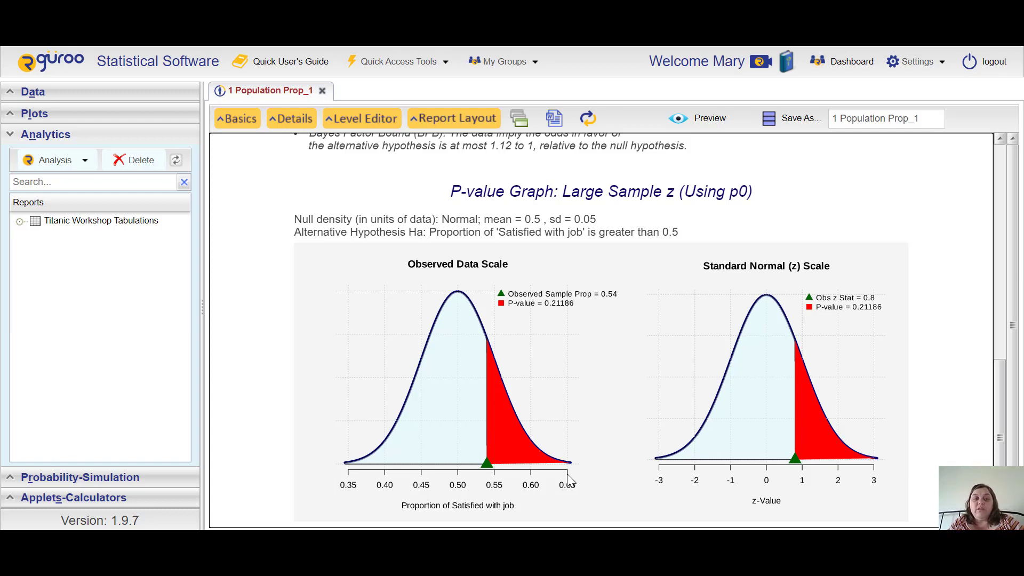
pyautogui.scroll(3, 570, 480)
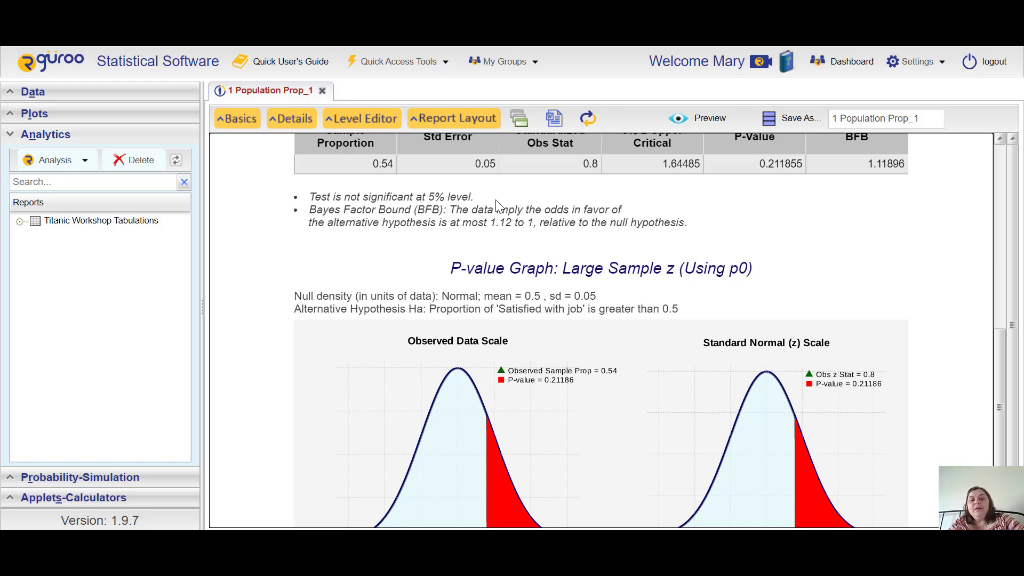
pyautogui.scroll(-1, 496, 203)
pyautogui.scroll(6, 496, 203)
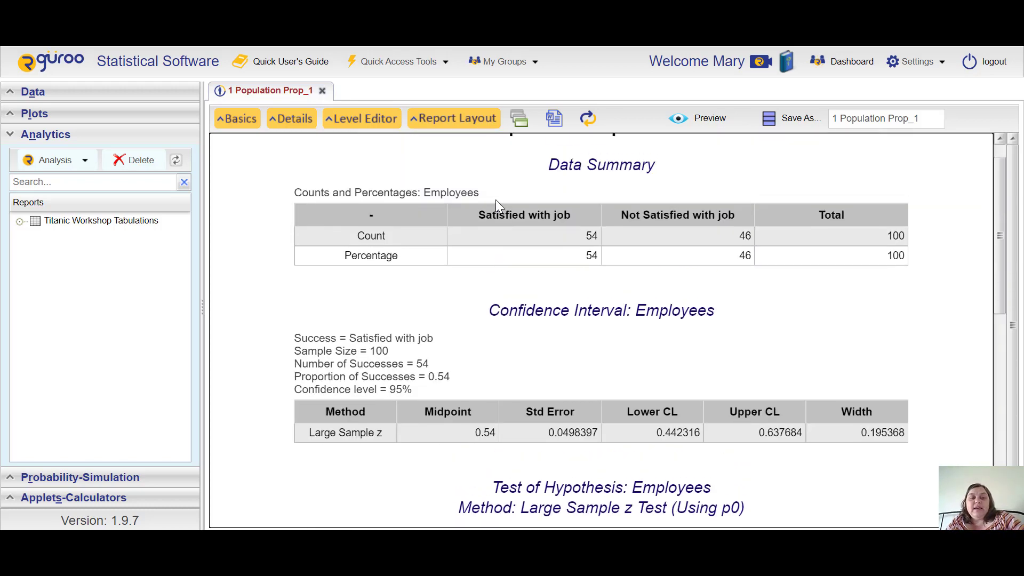
pyautogui.scroll(1, 495, 201)
# Step: Reopen the analysis settings and browse the dataset list without choosing a dataset
pyautogui.hotkey('alt', 'b')
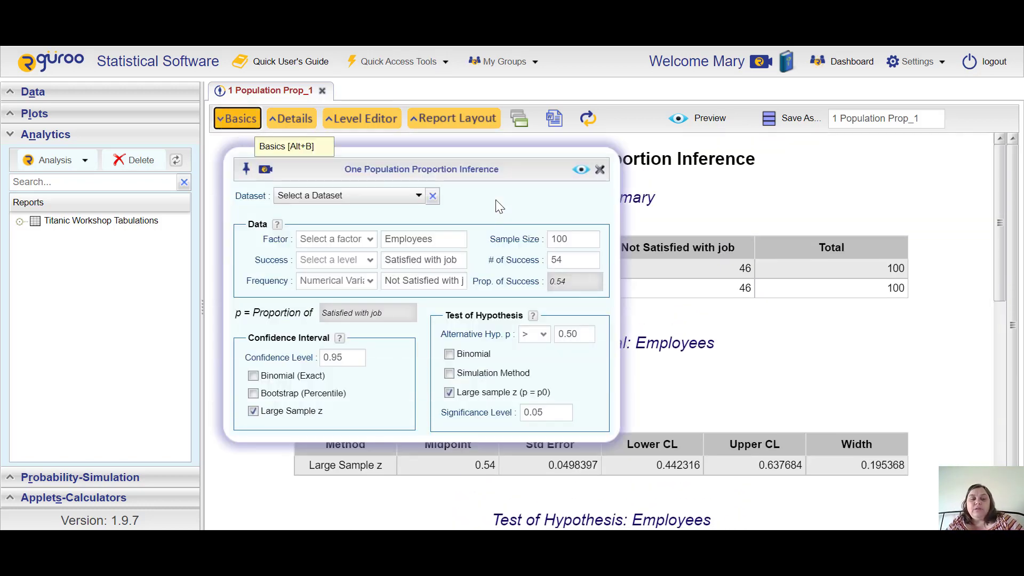
pyautogui.press('Tab')
pyautogui.press('Down')
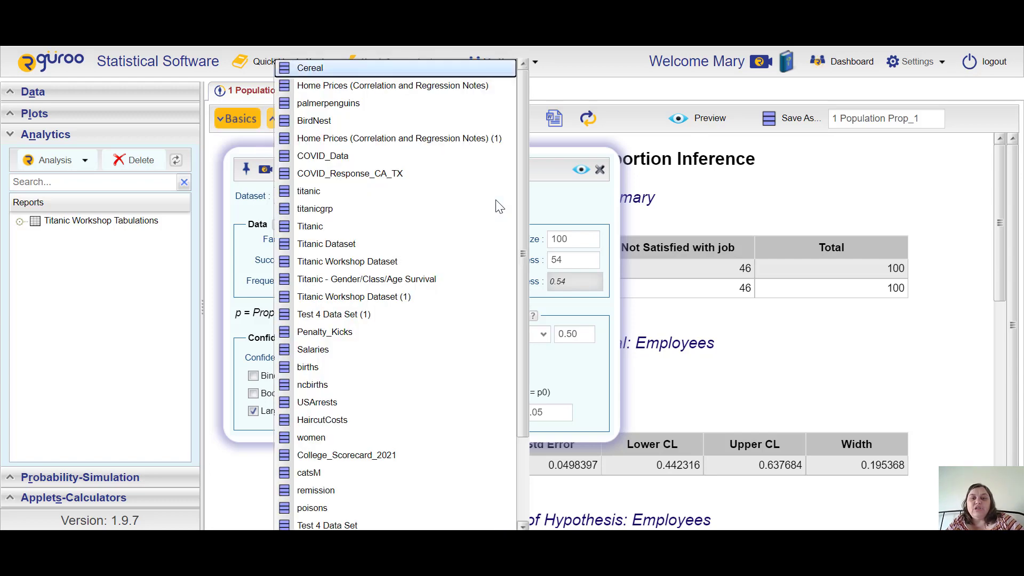
pyautogui.press('Escape')
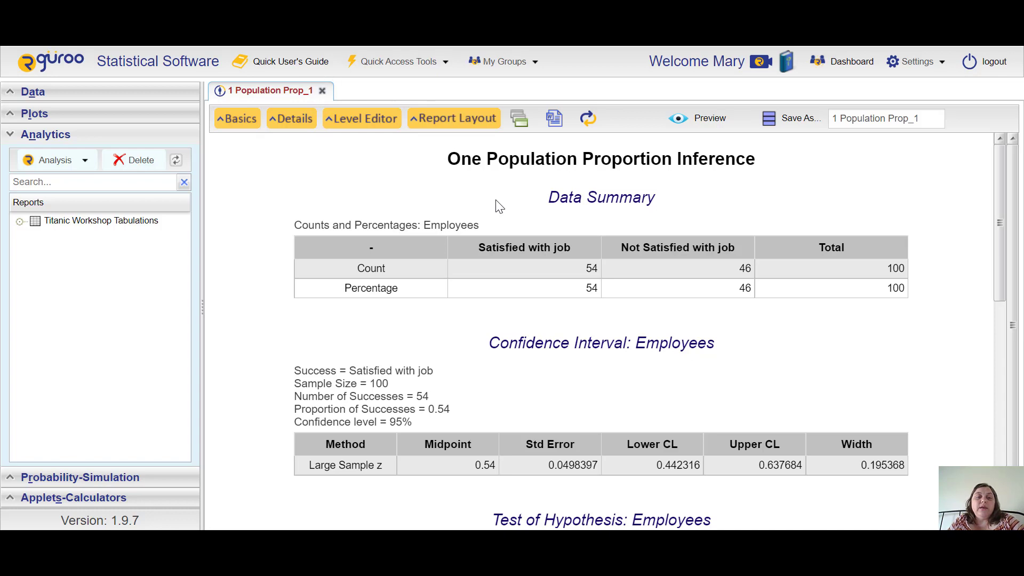
# Step: Close the 1 Population Prop_1 report tab without saving it
pyautogui.hotkey('alt', 'w')
pyautogui.press('Tab')
pyautogui.press('Return')
pyautogui.press('F10')
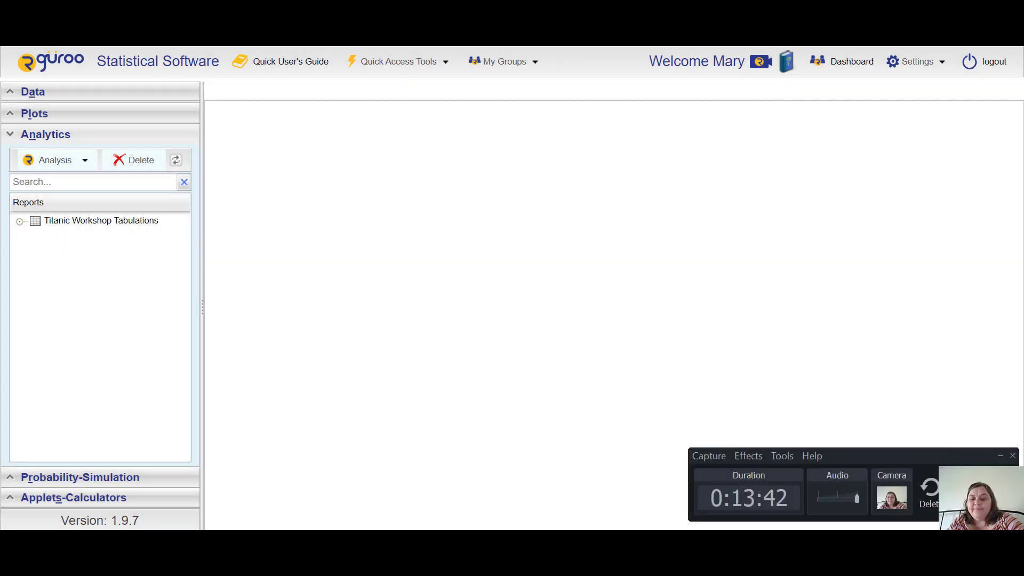